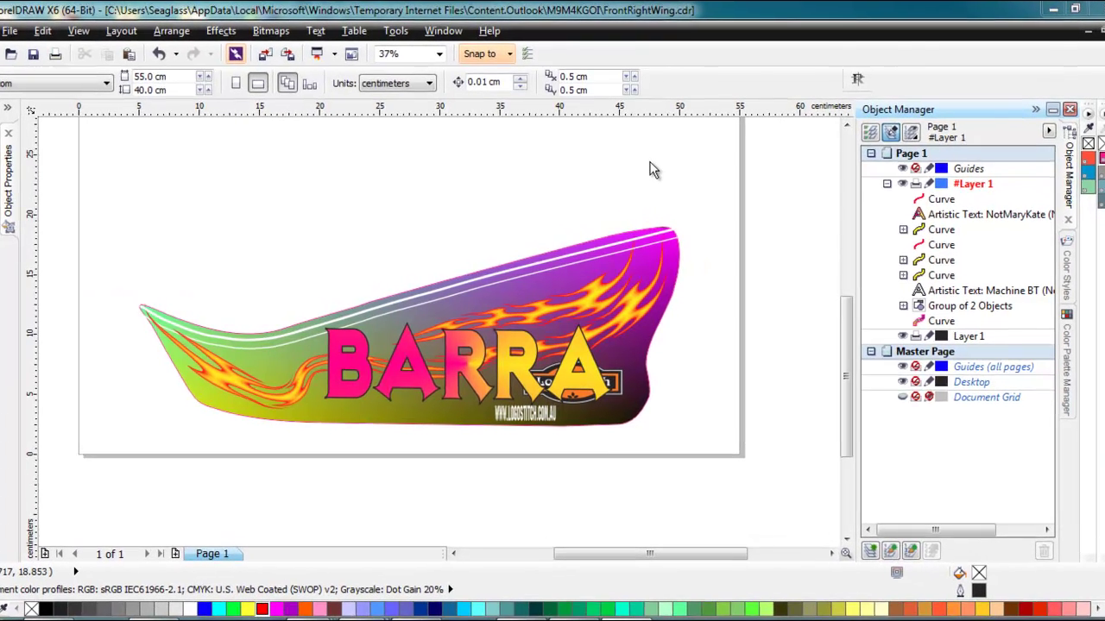
Place a duplicate of the complete BARRA wing design directly above the original, centred at about X 27.5 cm, Y 29.6 cm.
mouse_move(71, 174)
left_mouse_down()
mouse_move(119, 204)
mouse_move(665, 371)
mouse_move(754, 477)
left_mouse_up()
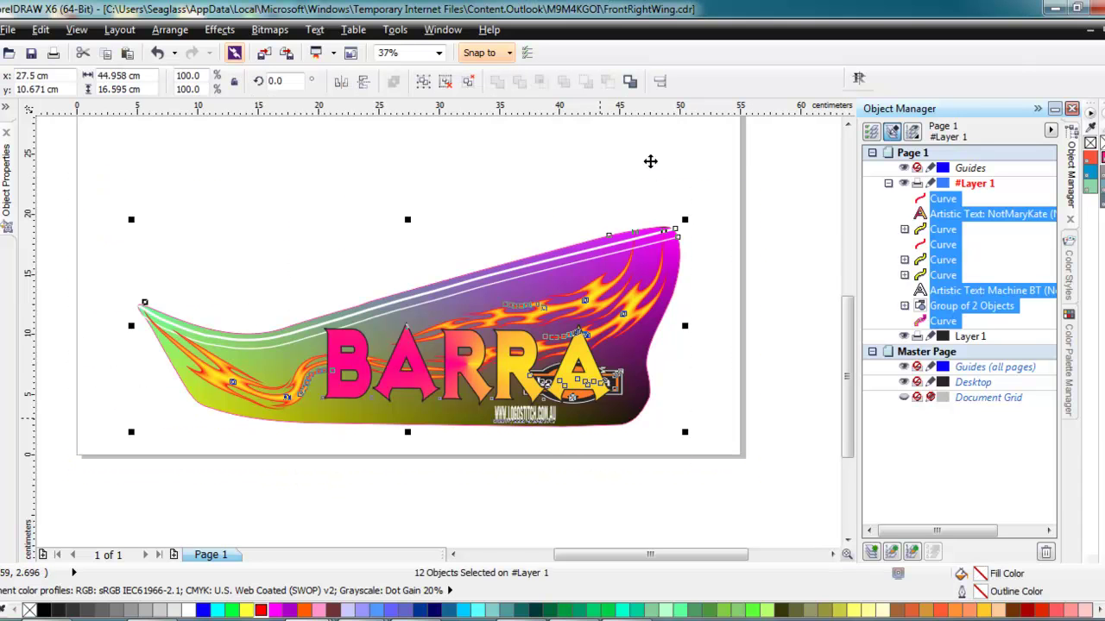
scroll(654, 169, "up", 3)
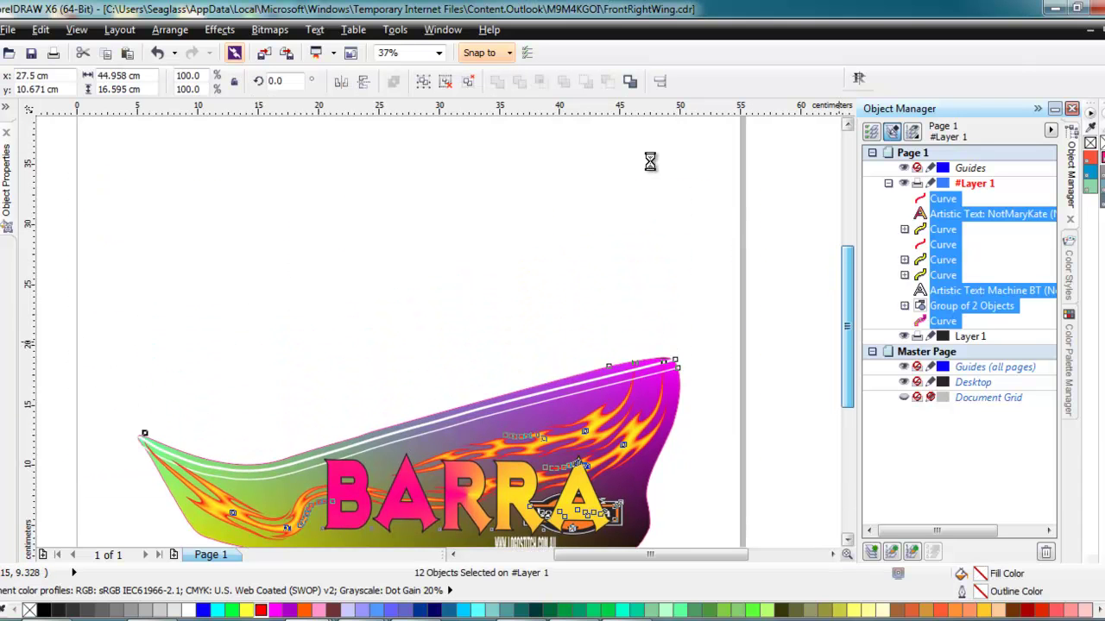
mouse_move(407, 474)
left_mouse_down()
mouse_move(427, 330)
mouse_move(408, 302)
mouse_move(421, 252)
left_mouse_up()
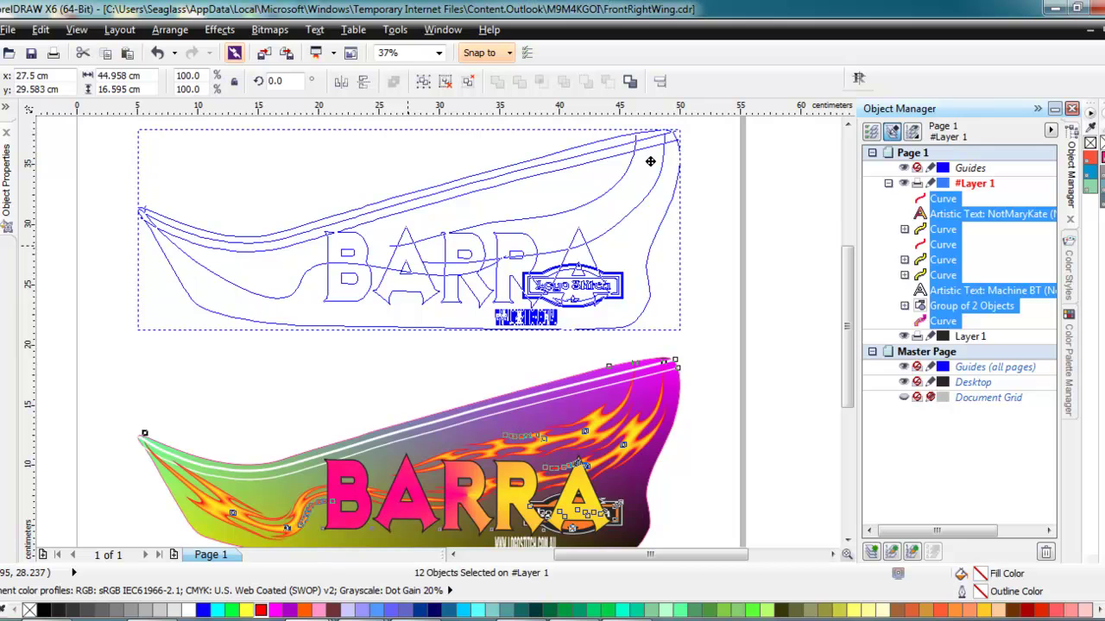
right_click(651, 162)
left_click_drag(651, 162, 651, 161)
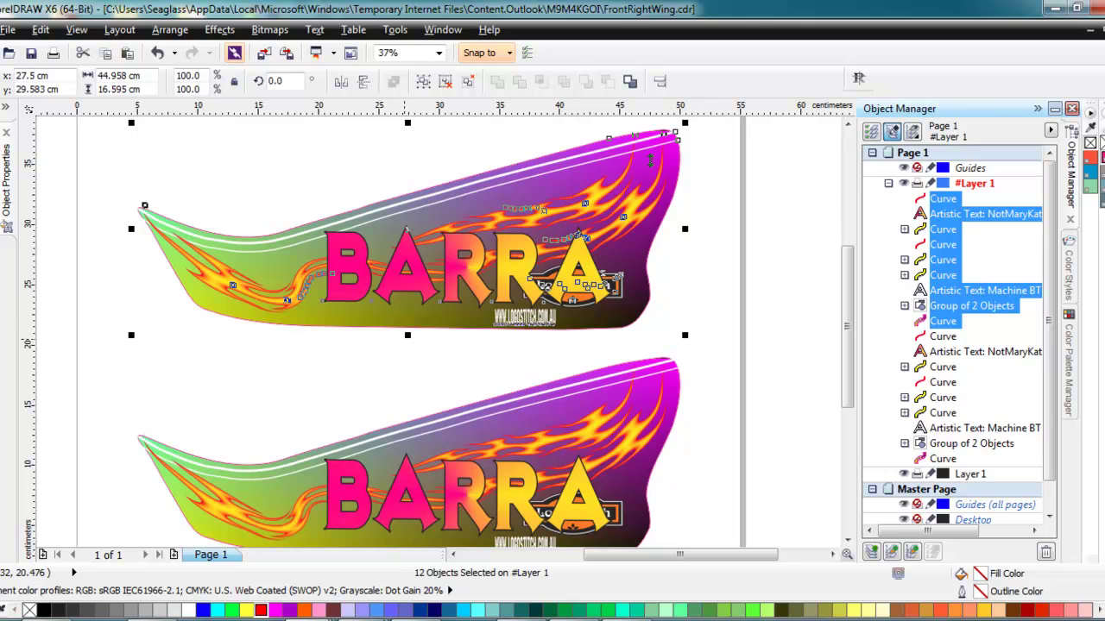
key("Escape")
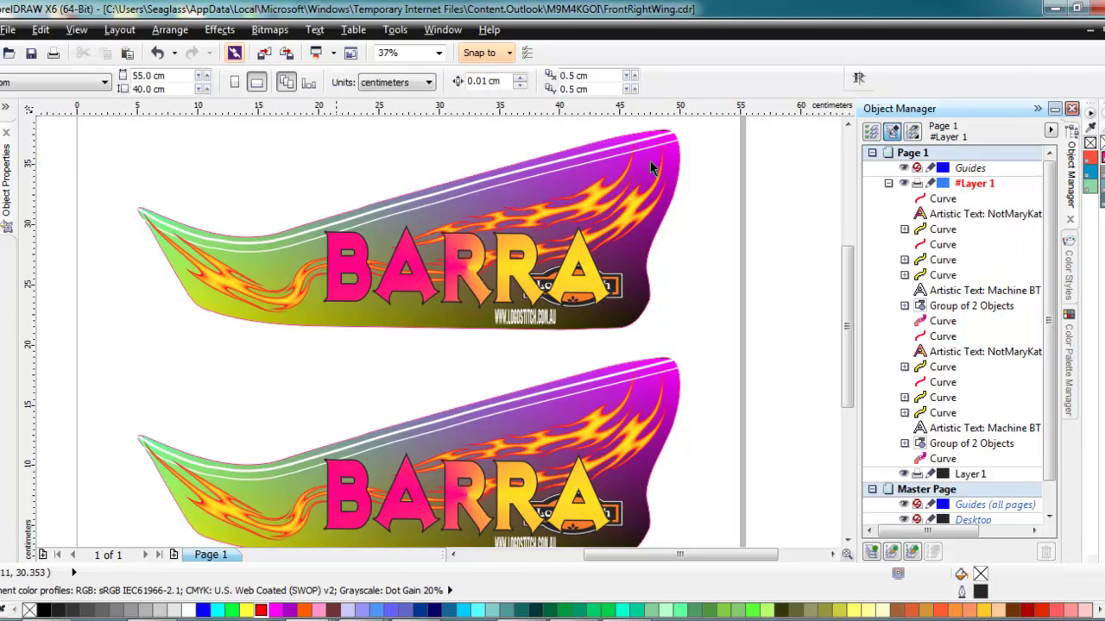
Group the BARRA text, the logo and the web address on the upper wing copy.
mouse_move(316, 175)
left_mouse_down()
mouse_move(402, 196)
mouse_move(599, 326)
mouse_move(631, 331)
left_mouse_up()
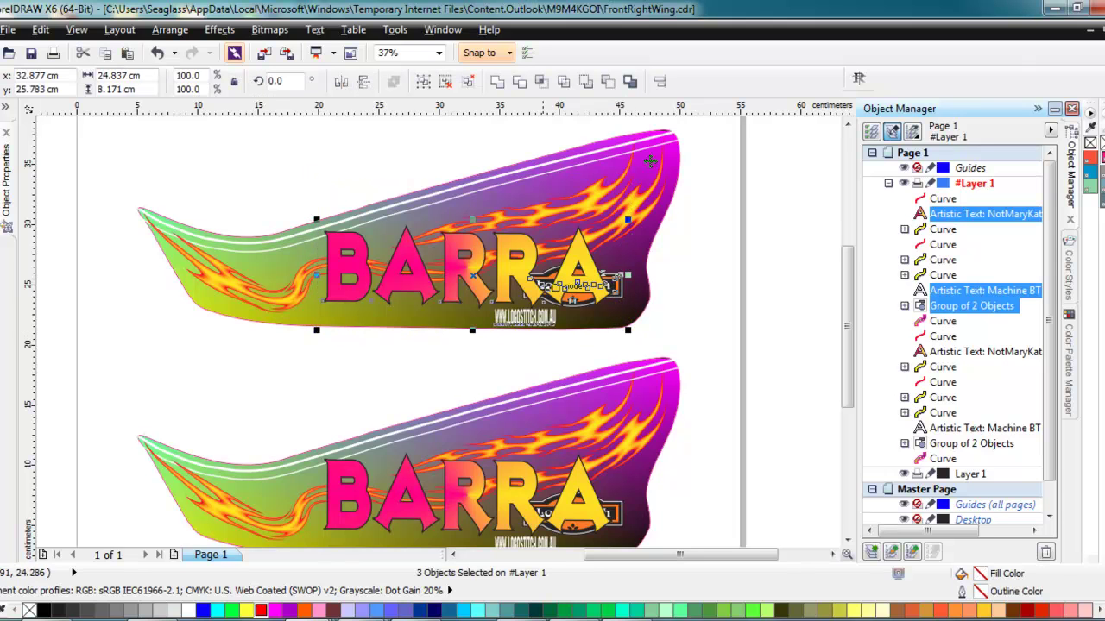
left_click_drag(529, 285, 679, 271)
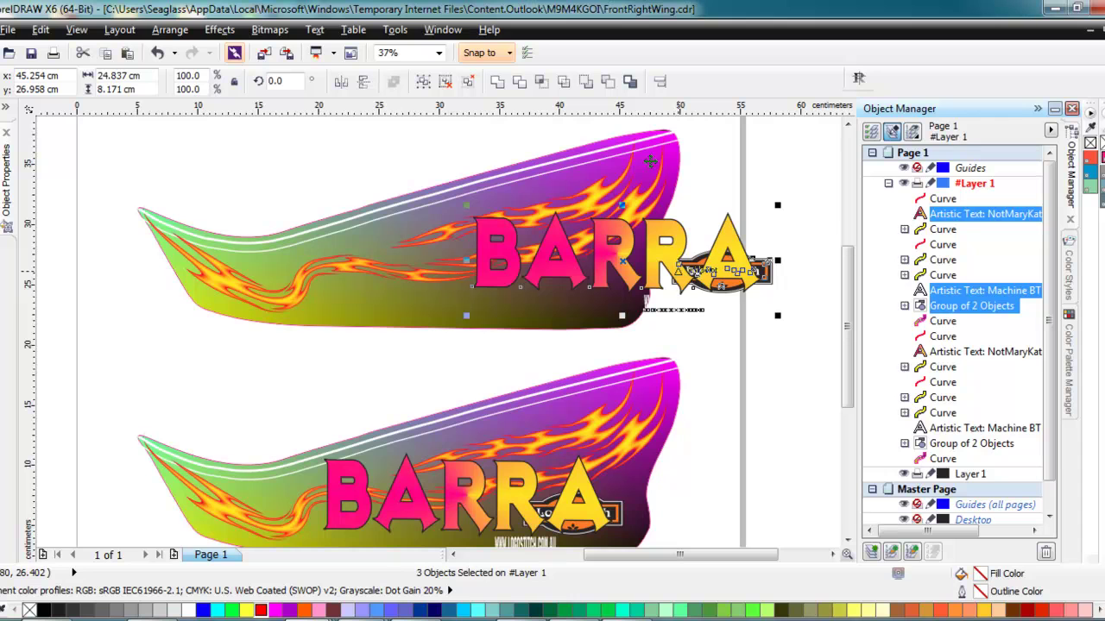
key("ctrl+z")
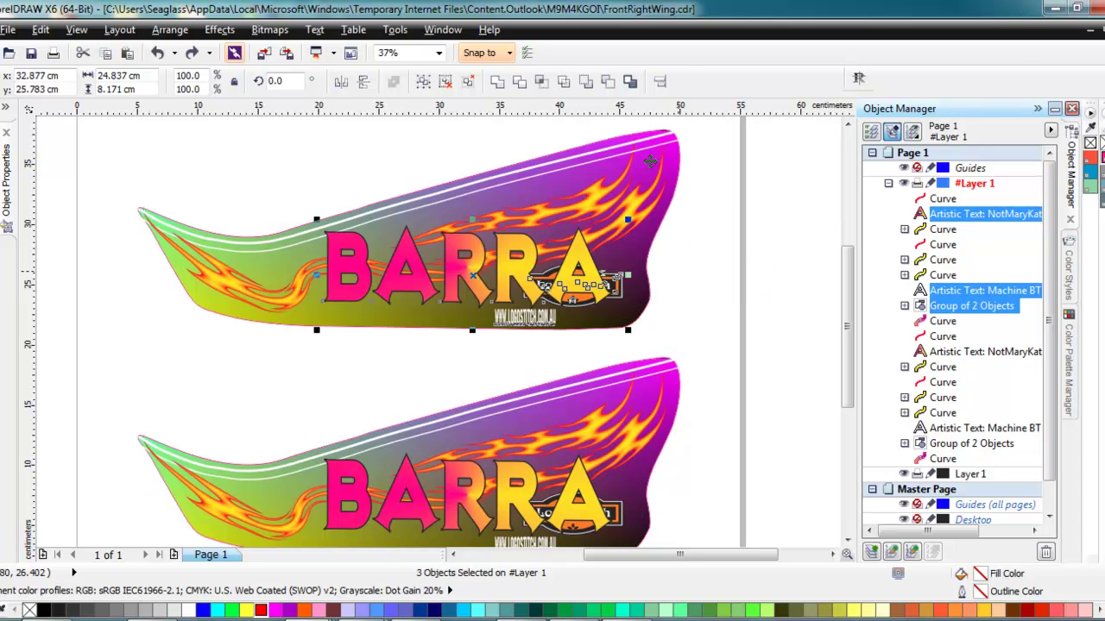
key("ctrl+g")
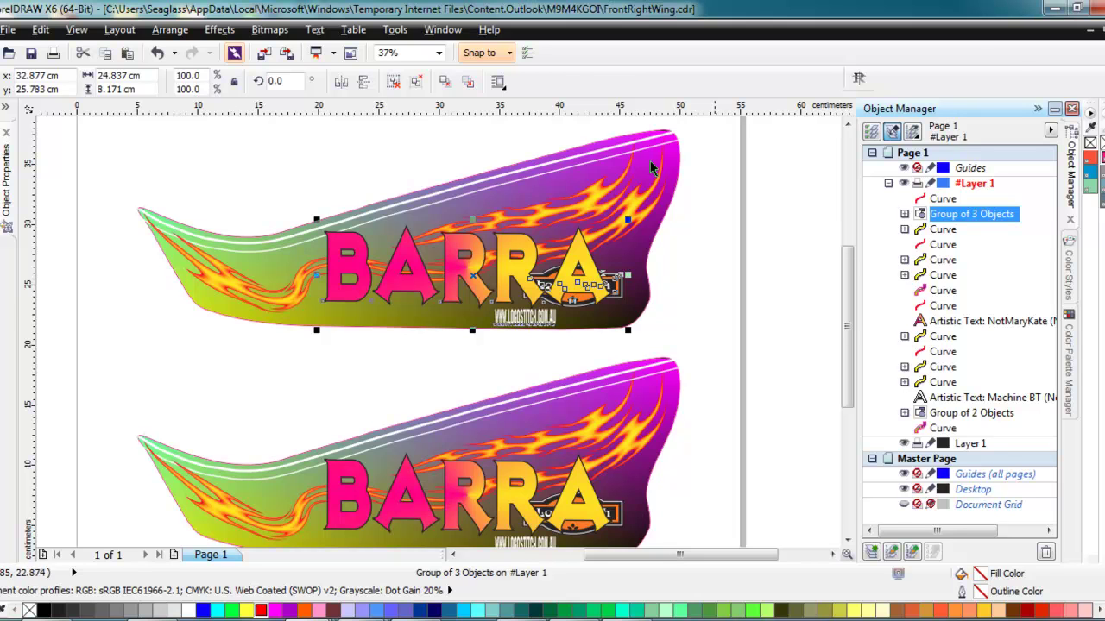
left_click_drag(718, 322, 652, 167)
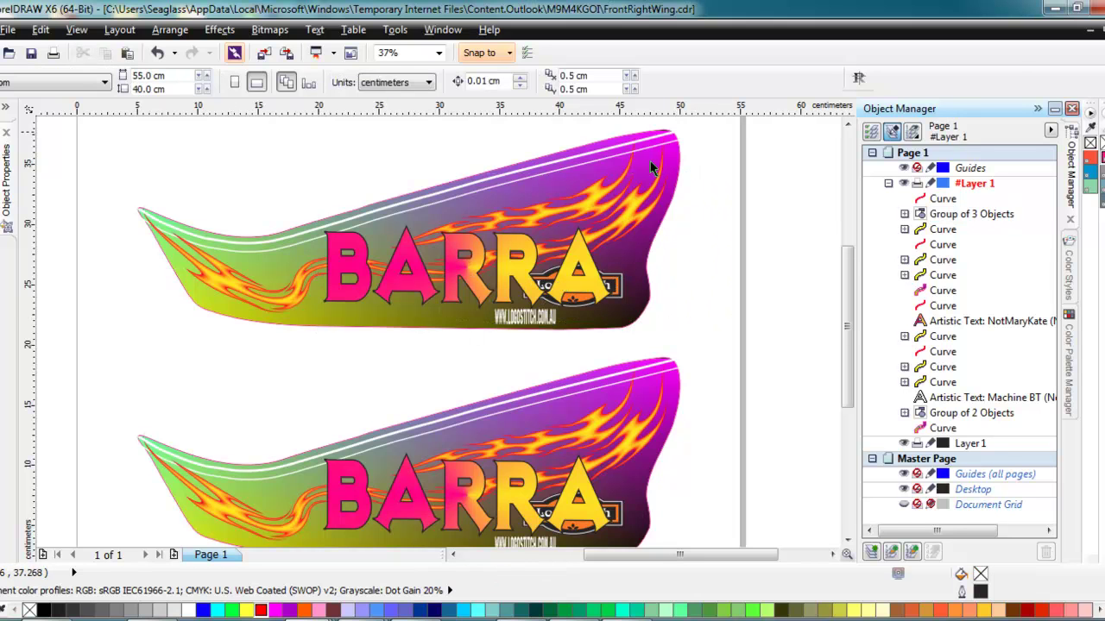
Try to mirror the upper wing copy horizontally together with its text group.
mouse_move(95, 120)
left_mouse_down()
mouse_move(711, 372)
mouse_move(716, 354)
left_mouse_up()
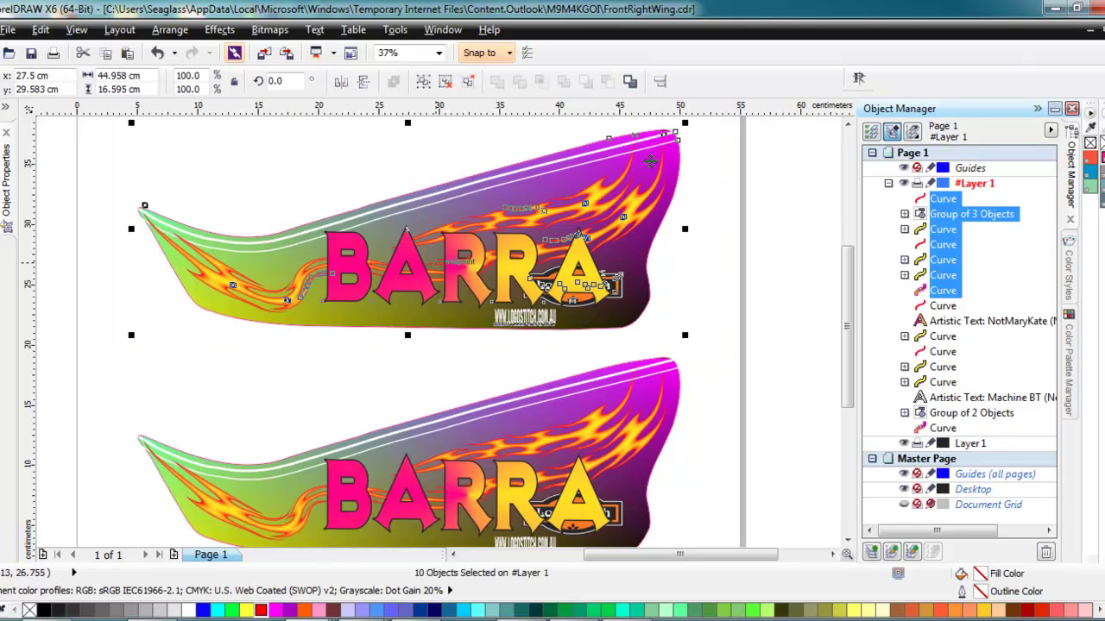
left_click(650, 162, "shift")
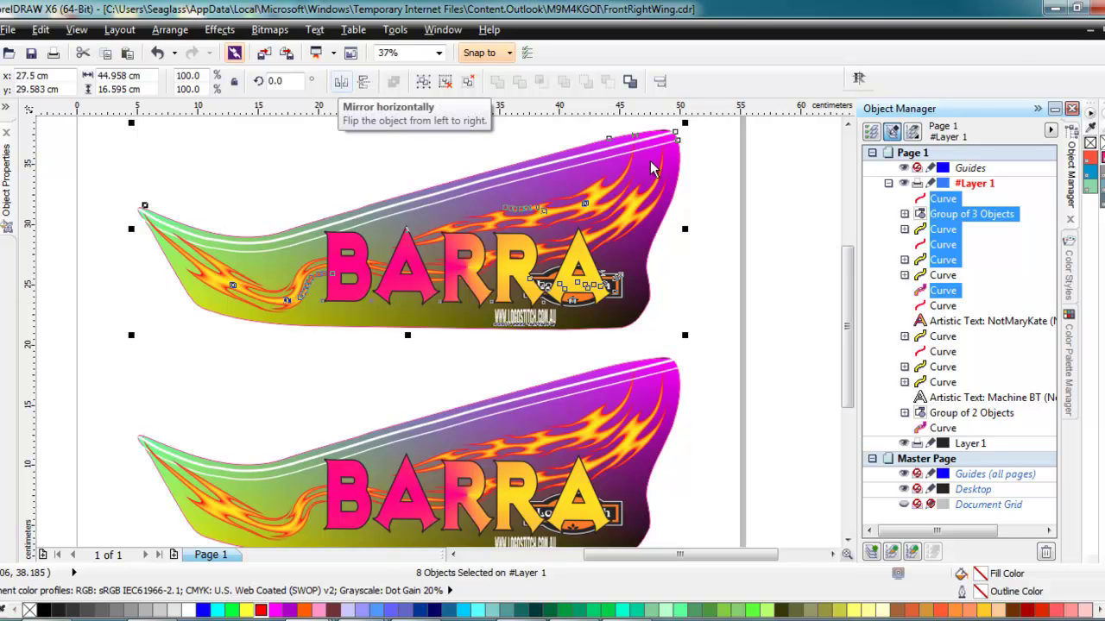
left_click(341, 82)
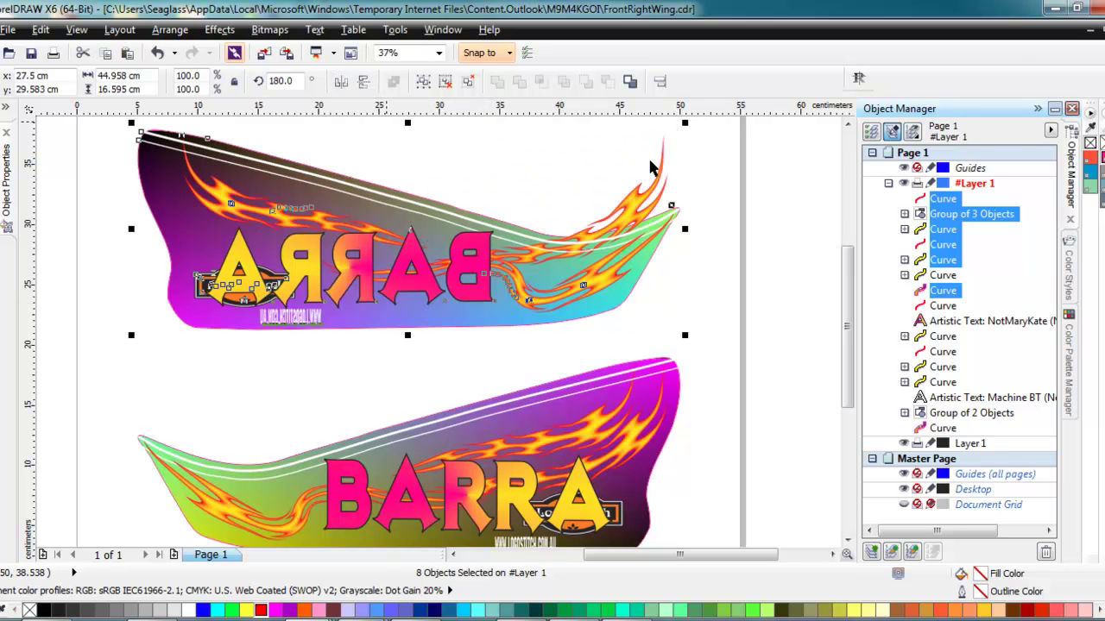
key("ctrl+z")
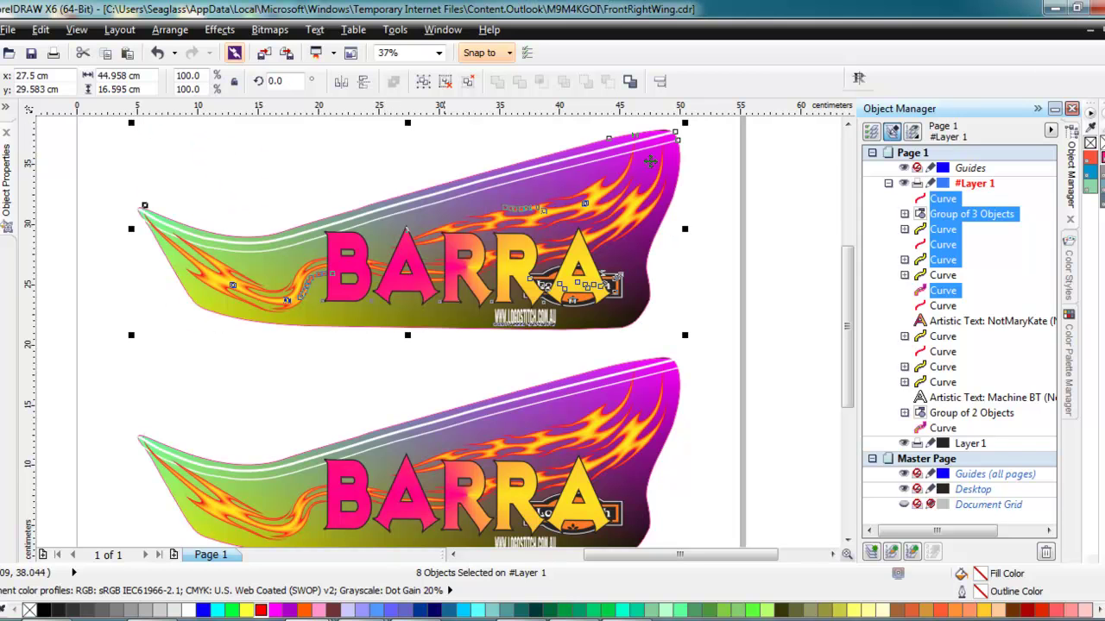
key("Escape")
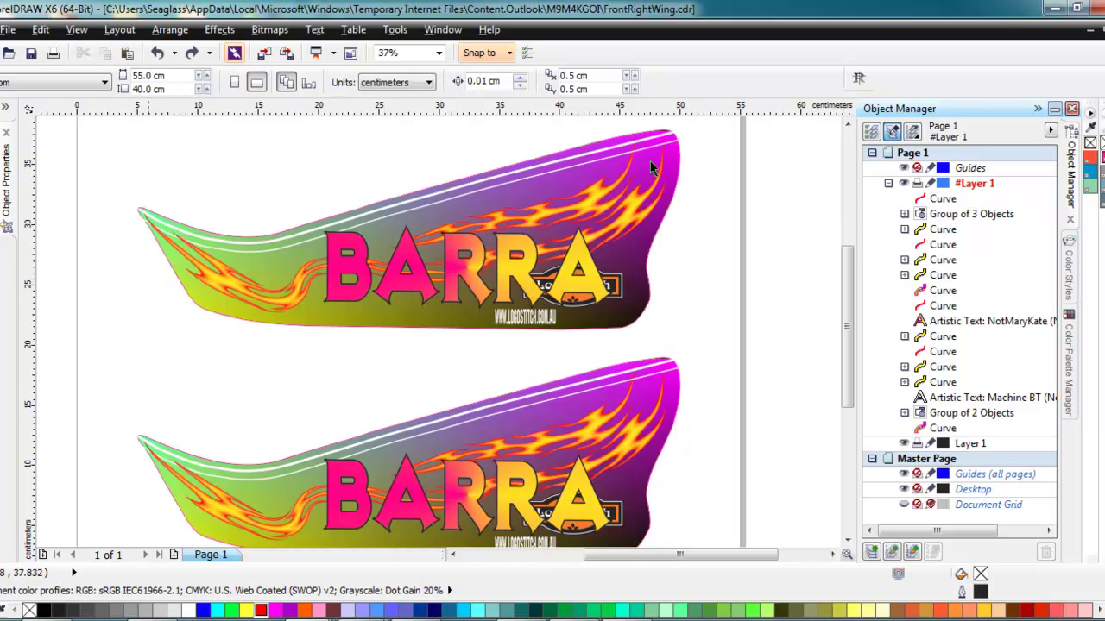
Try to move the upper wing copy sideways off the page with one flame excluded from the selection, and undo the move.
scroll(650, 168, "up", 1)
scroll(651, 168, "down", 2)
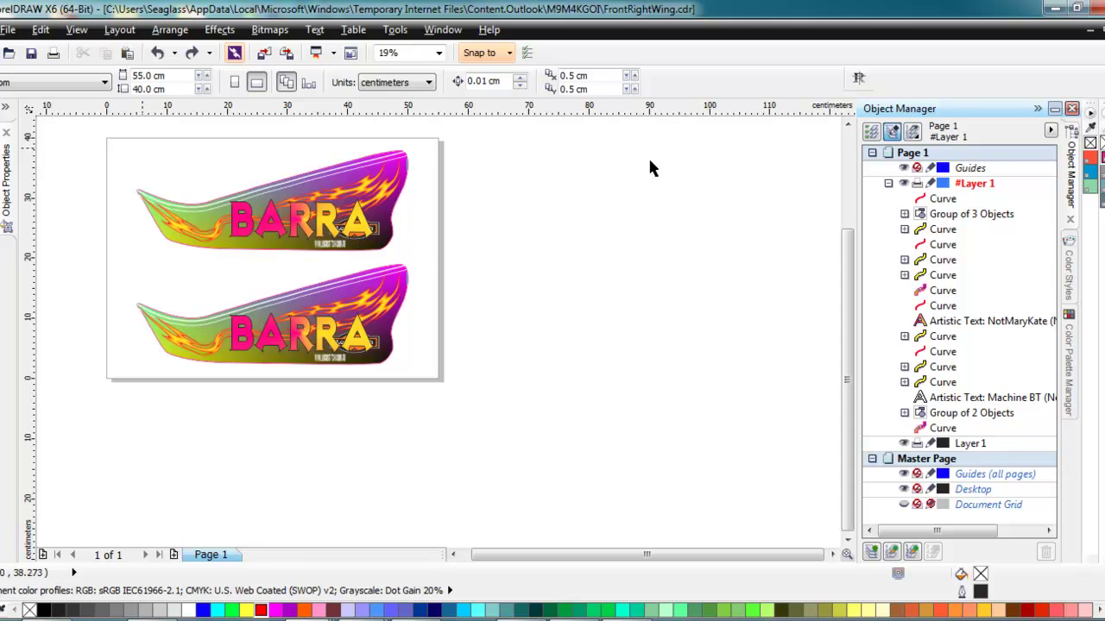
left_click_drag(116, 131, 428, 261)
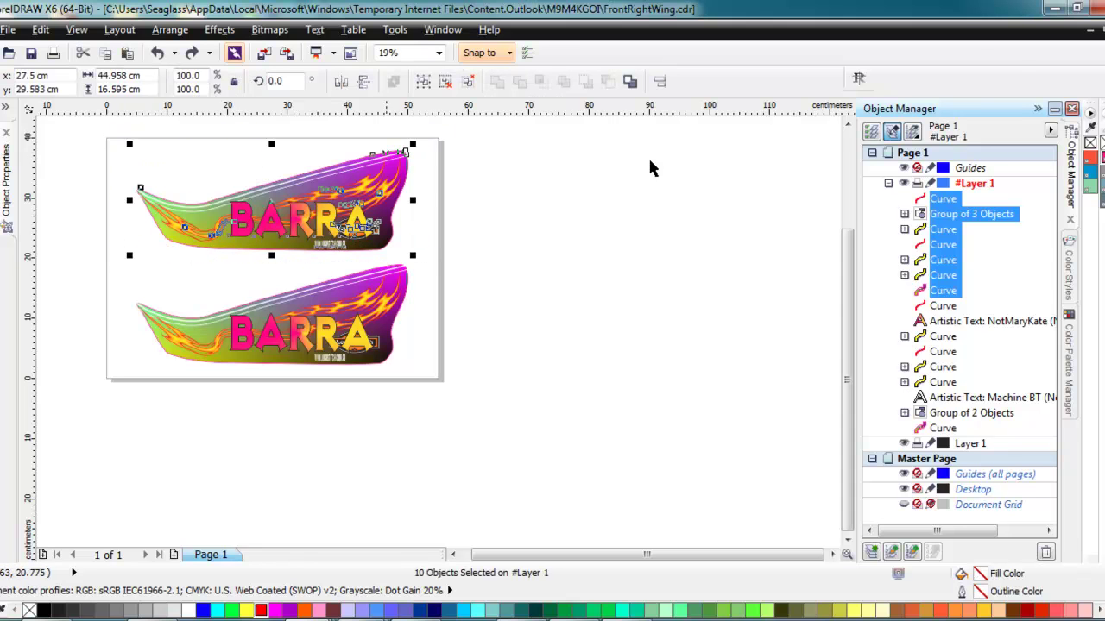
left_click(289, 214, "shift")
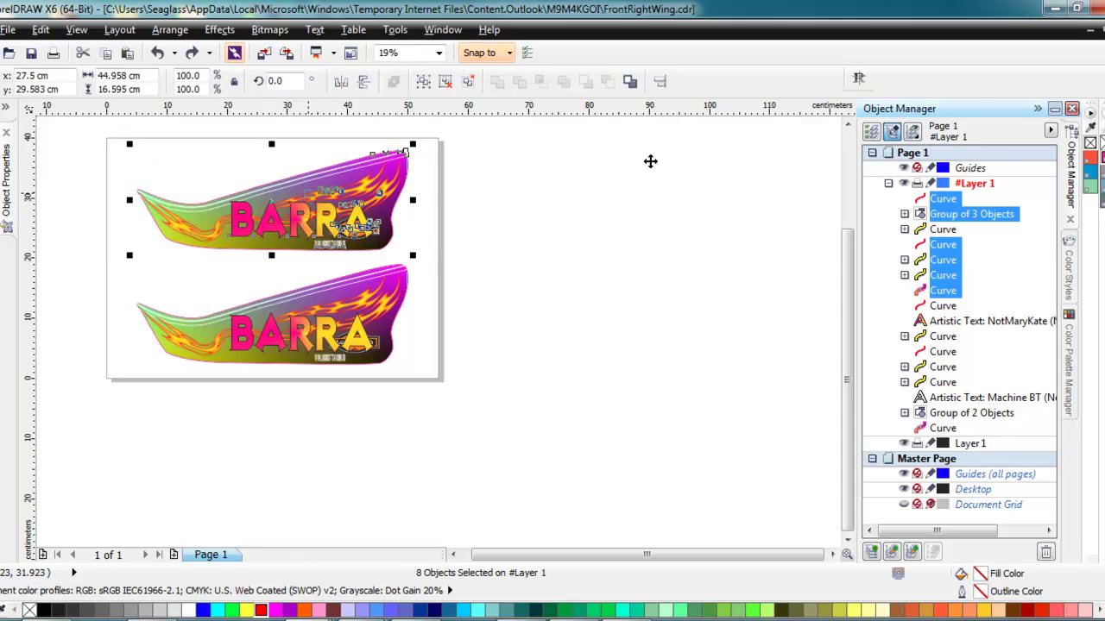
left_click_drag(323, 185, 503, 189)
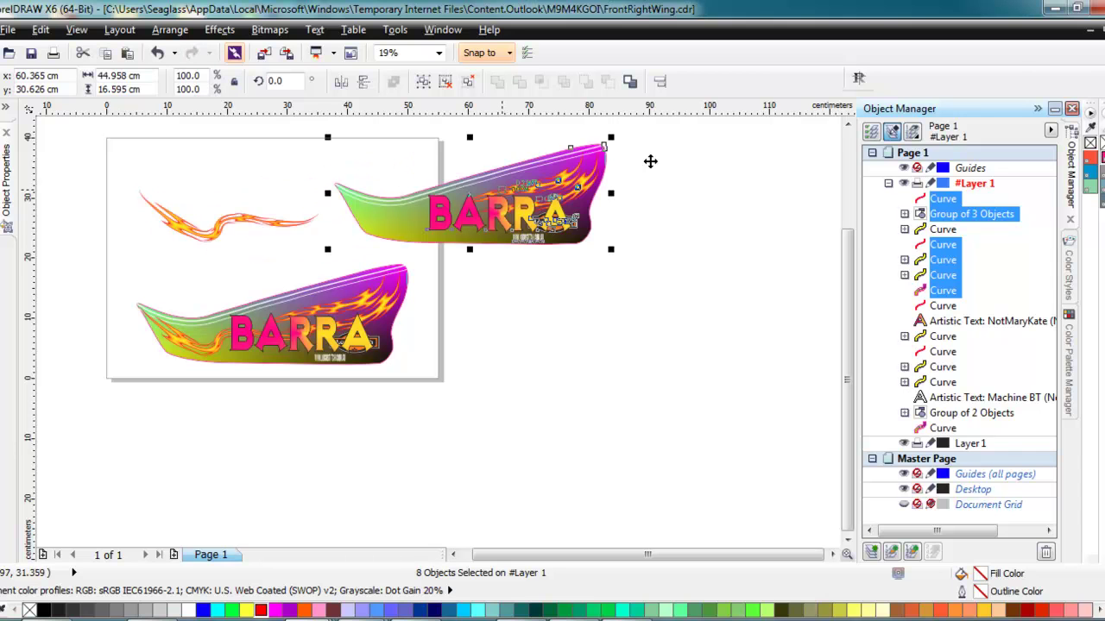
key("ctrl+z")
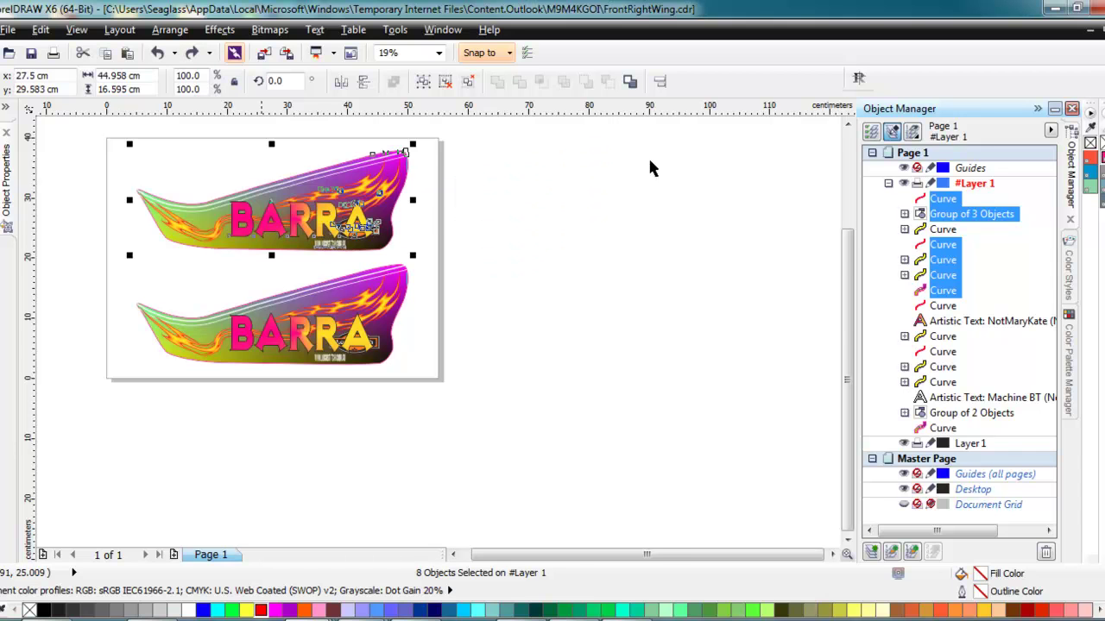
key("F4")
key("Escape")
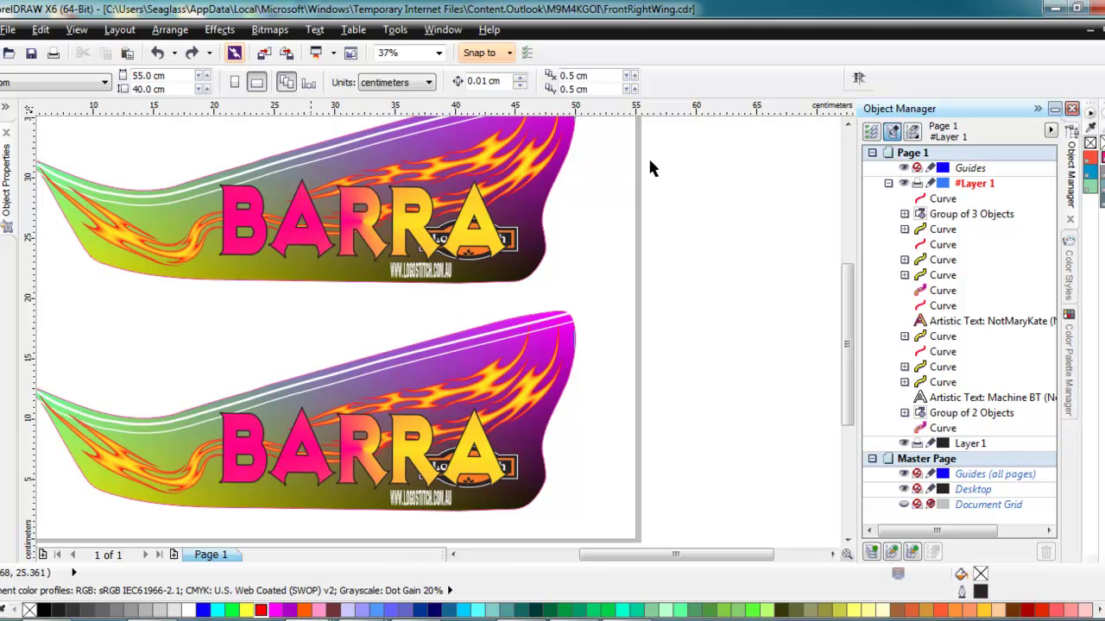
Lock the group of BARRA text, logo and web address in place on the upper wing copy.
left_click_drag(307, 216, 508, 225)
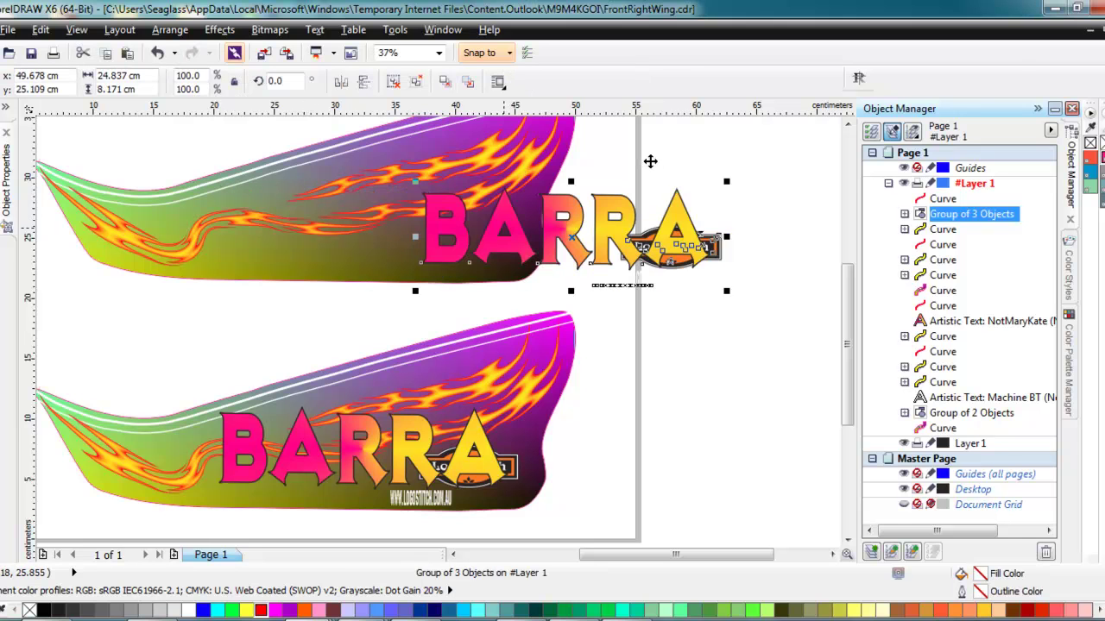
key("ctrl+z")
right_click(404, 227)
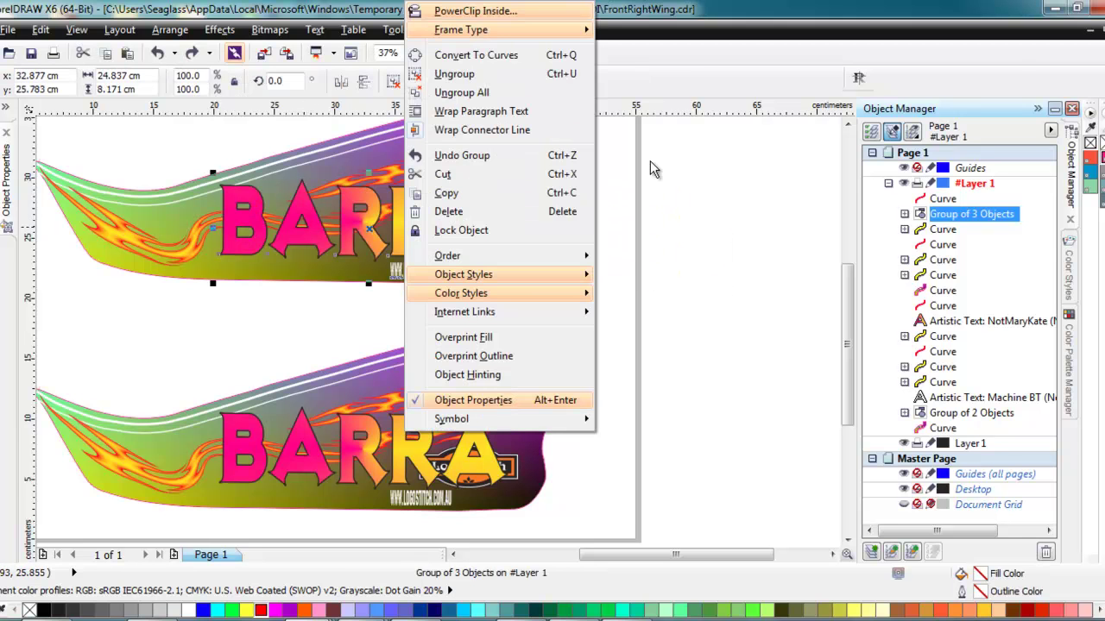
left_click(458, 230)
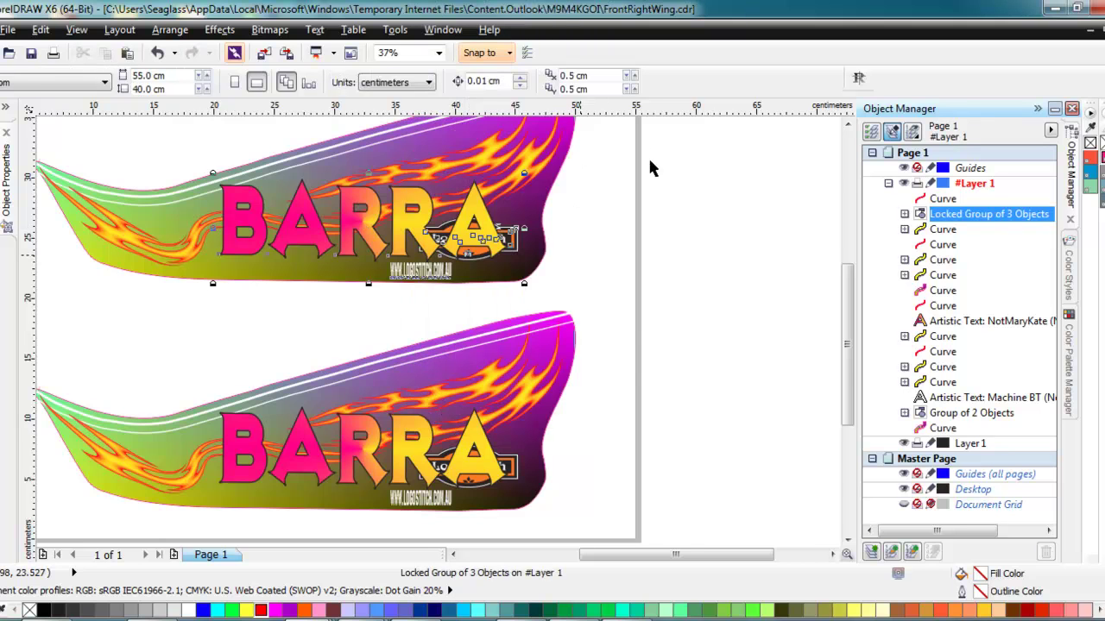
Mirror all unlocked artwork of the upper wing copy horizontally, leaving the locked text group as it is.
scroll(581, 256, "down", 1)
left_click(303, 179)
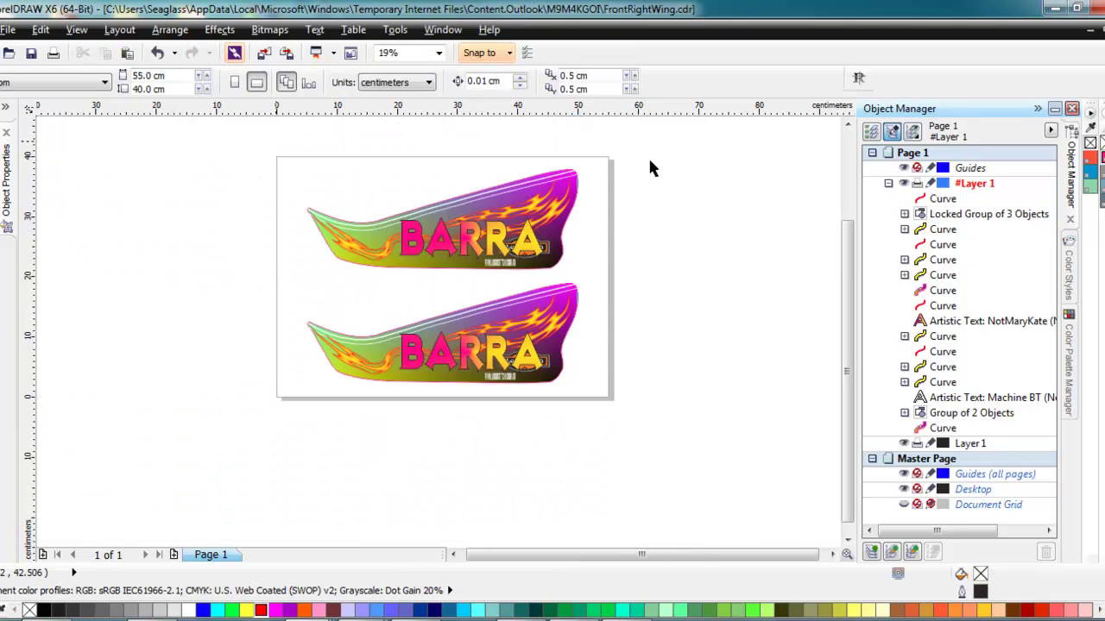
left_click_drag(276, 274, 650, 168)
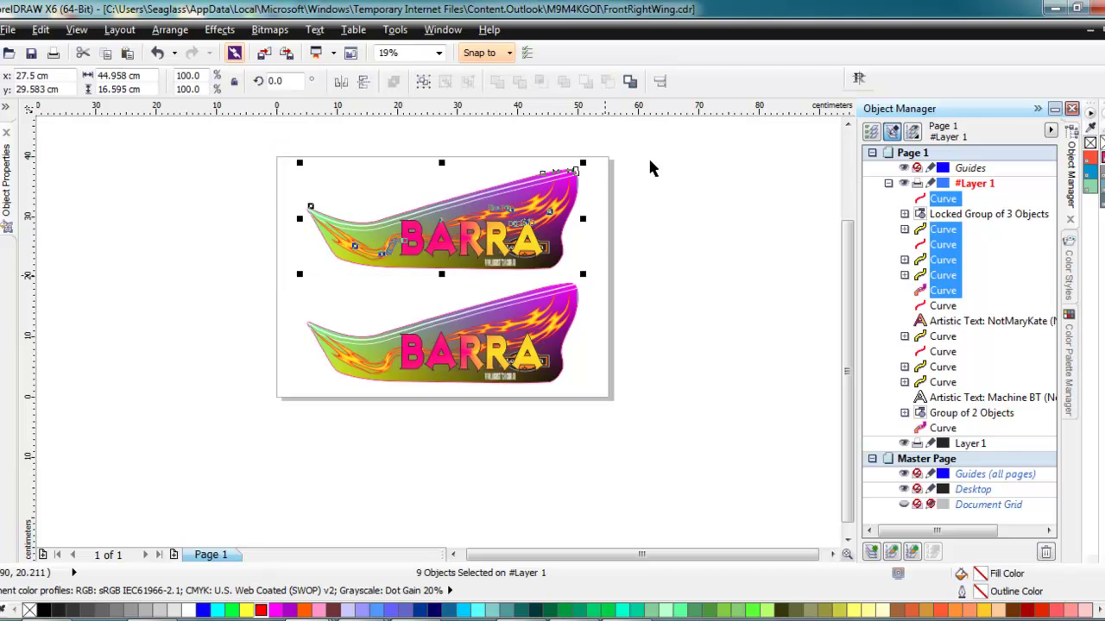
left_click(340, 81)
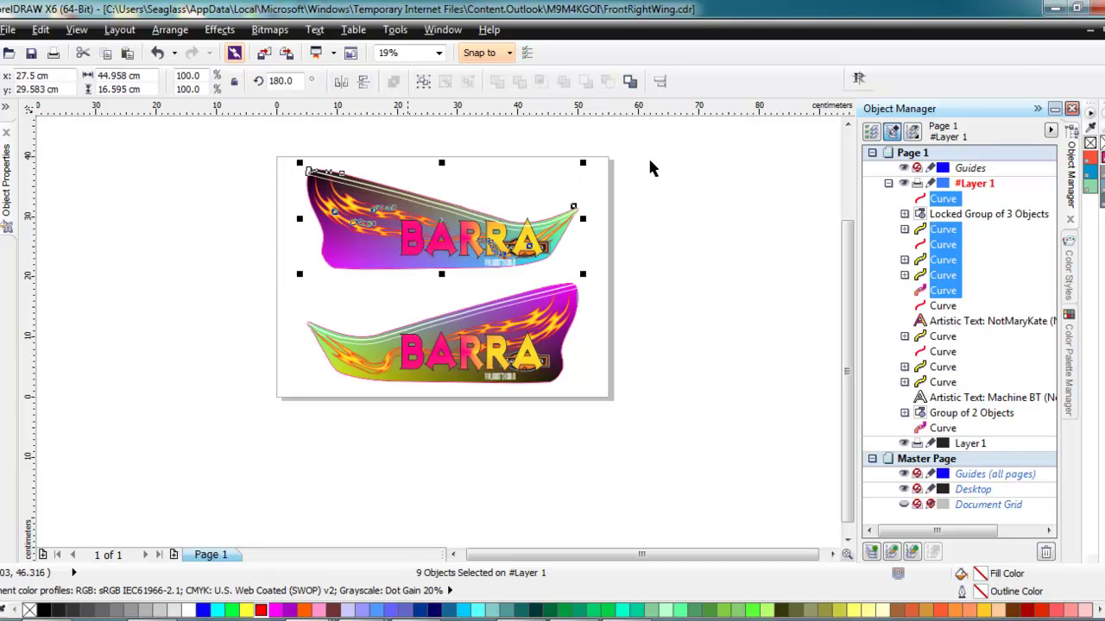
left_click(650, 168)
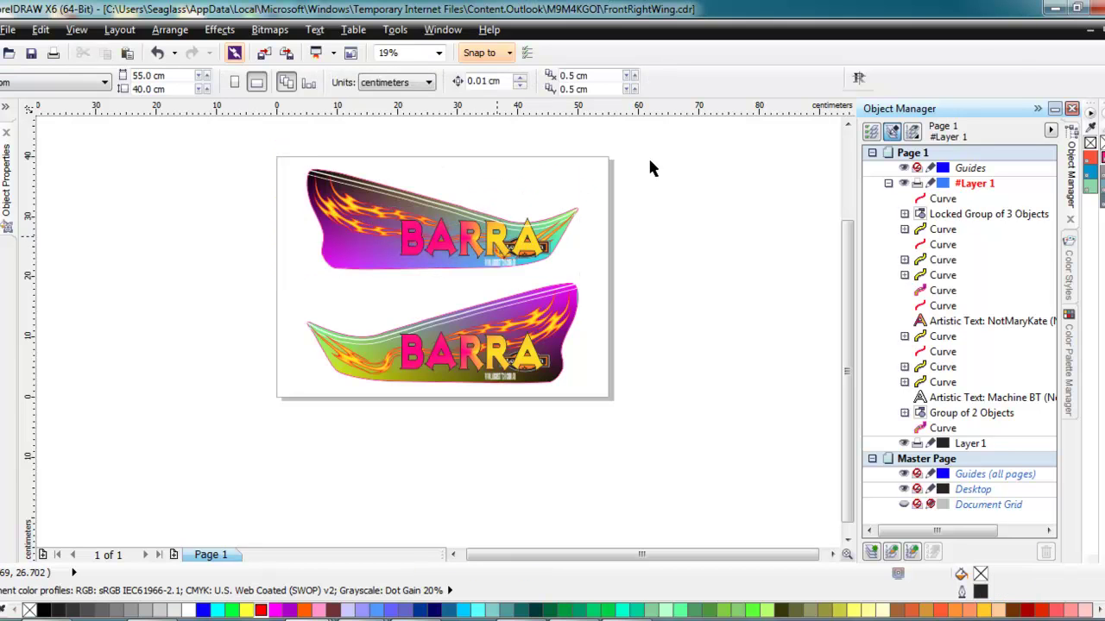
Unlock the BARRA text group and move it to the wide end of the mirrored wing, at about X 21 cm, Y 26.2 cm.
right_click(497, 237)
left_click(557, 248)
left_click(619, 266)
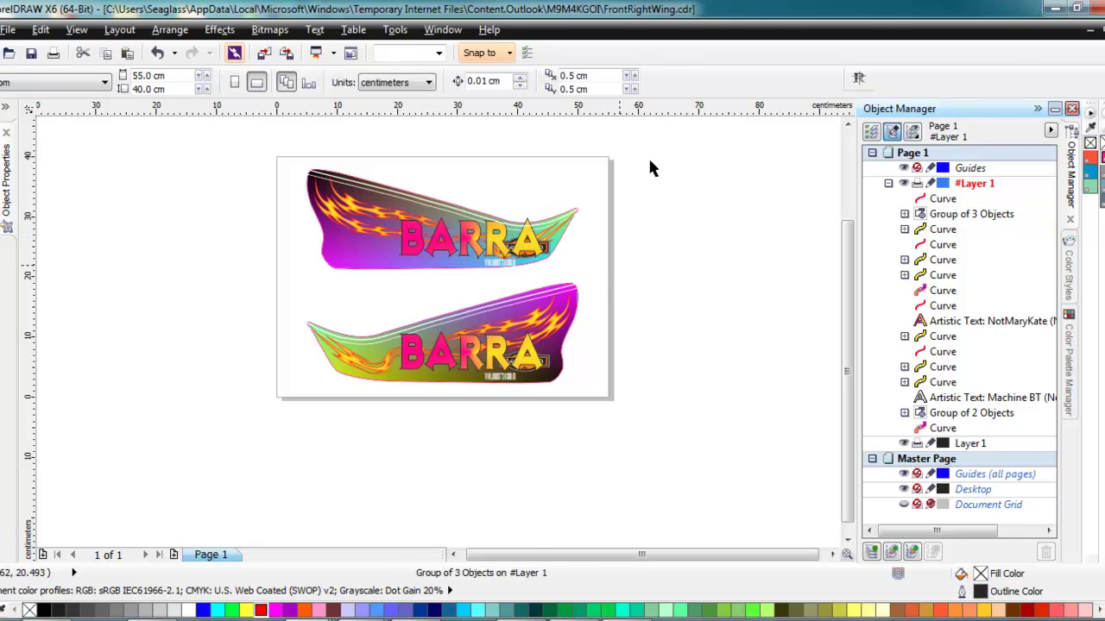
key("F4")
left_click(651, 165)
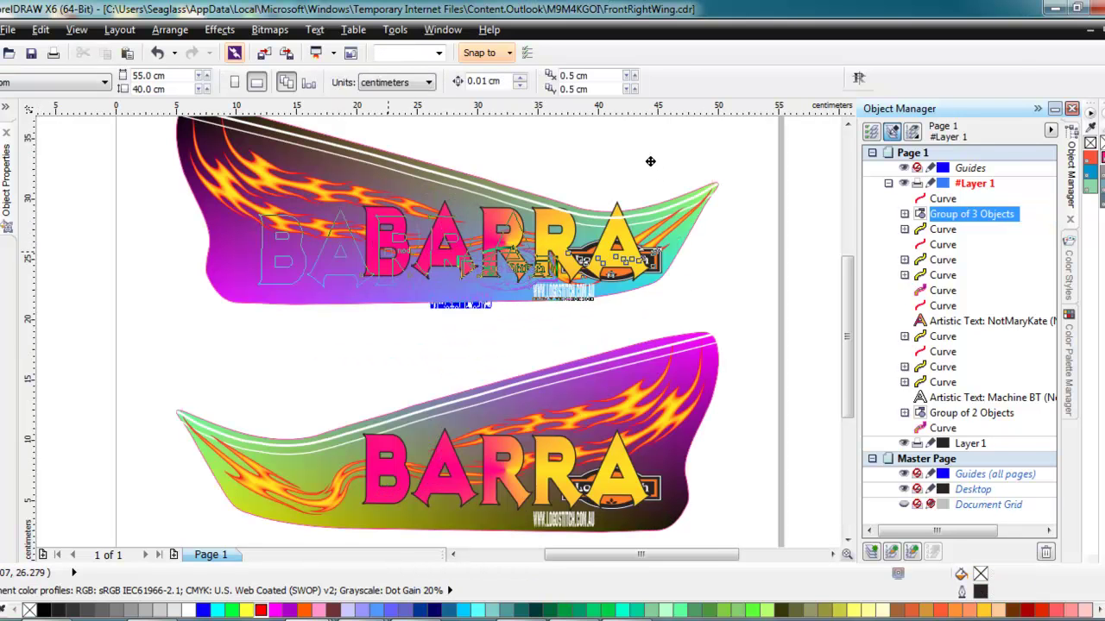
left_click_drag(650, 162, 651, 161)
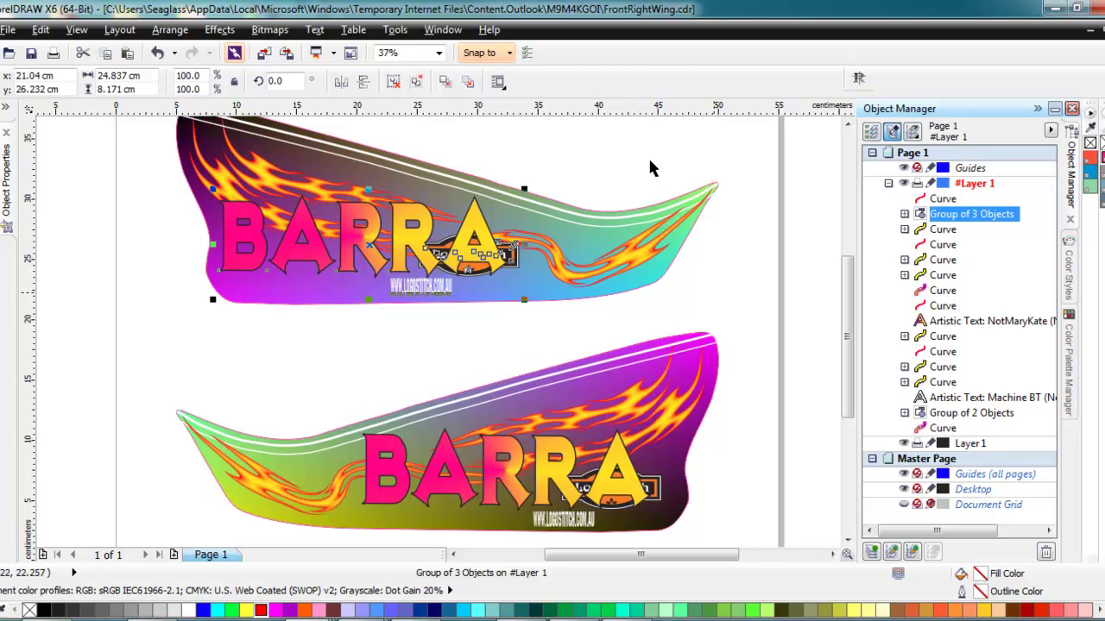
key("Escape")
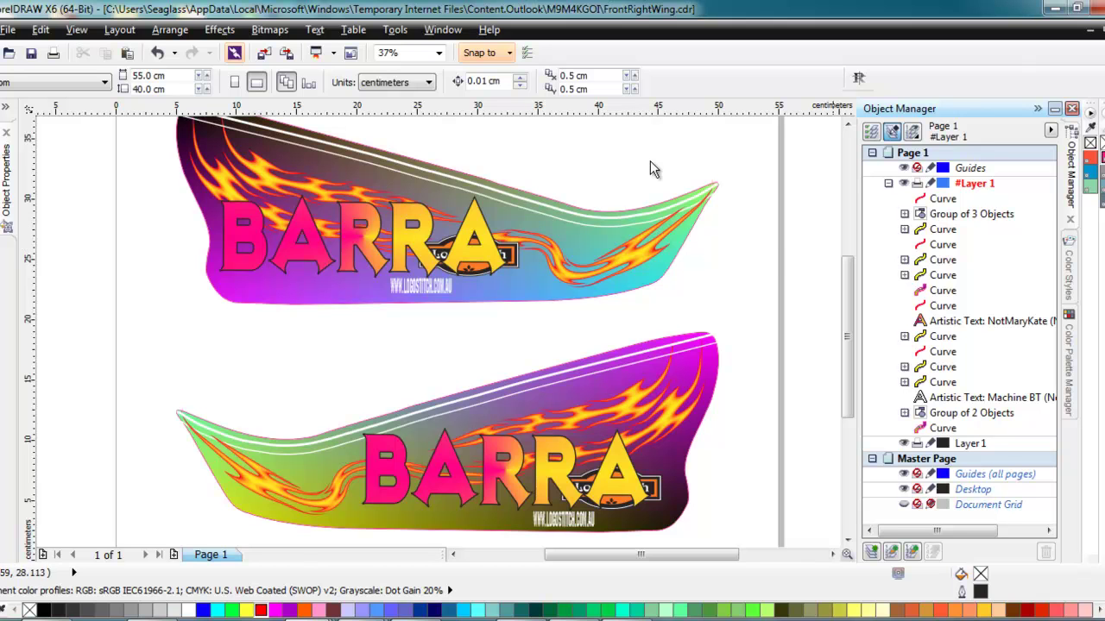
Show the open documents as floating windows and minimize Untitled-2, HD TRUCK Supply chain and Untitled-1.
key("ctrl+F5")
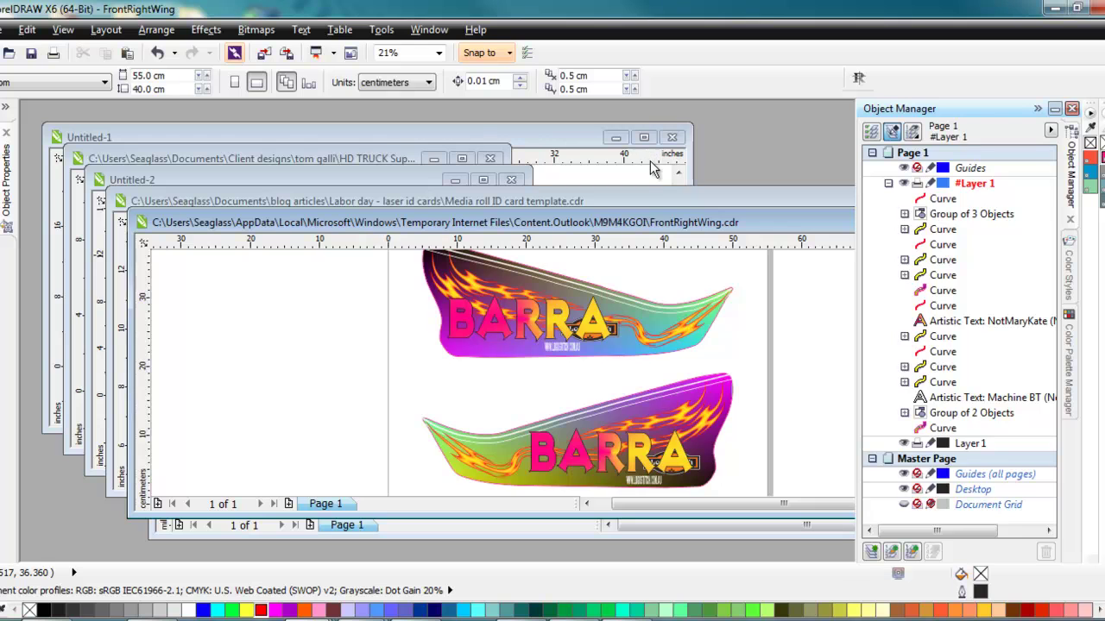
key("ctrl+Tab")
key("ctrl+Tab")
key("ctrl+Tab")
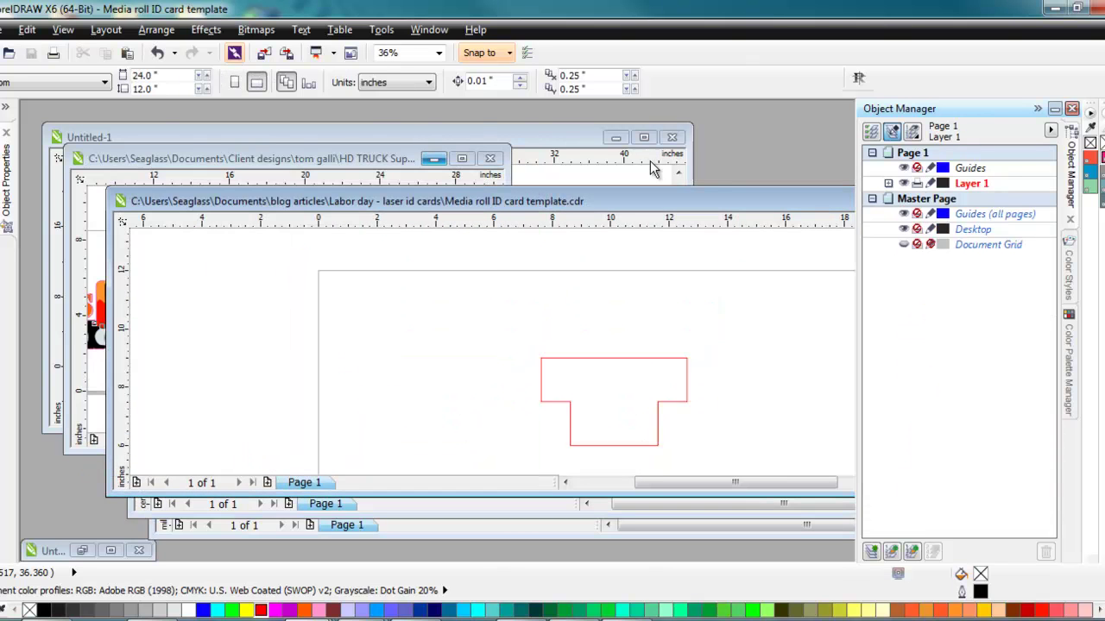
key("ctrl+Tab")
key("ctrl+Tab")
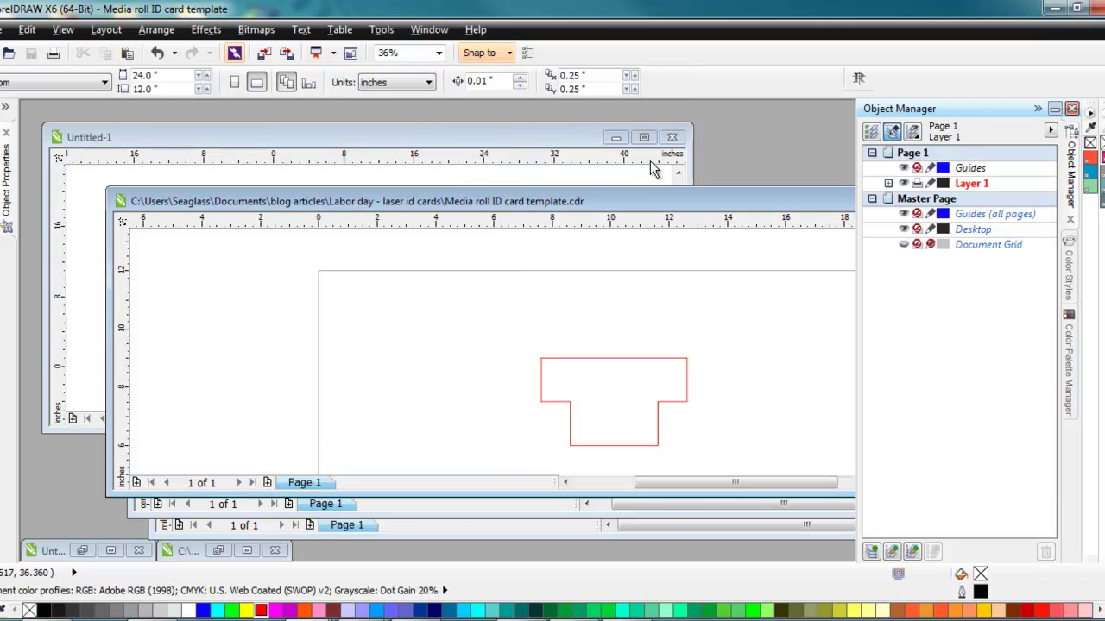
key("ctrl+Tab")
key("ctrl+Tab")
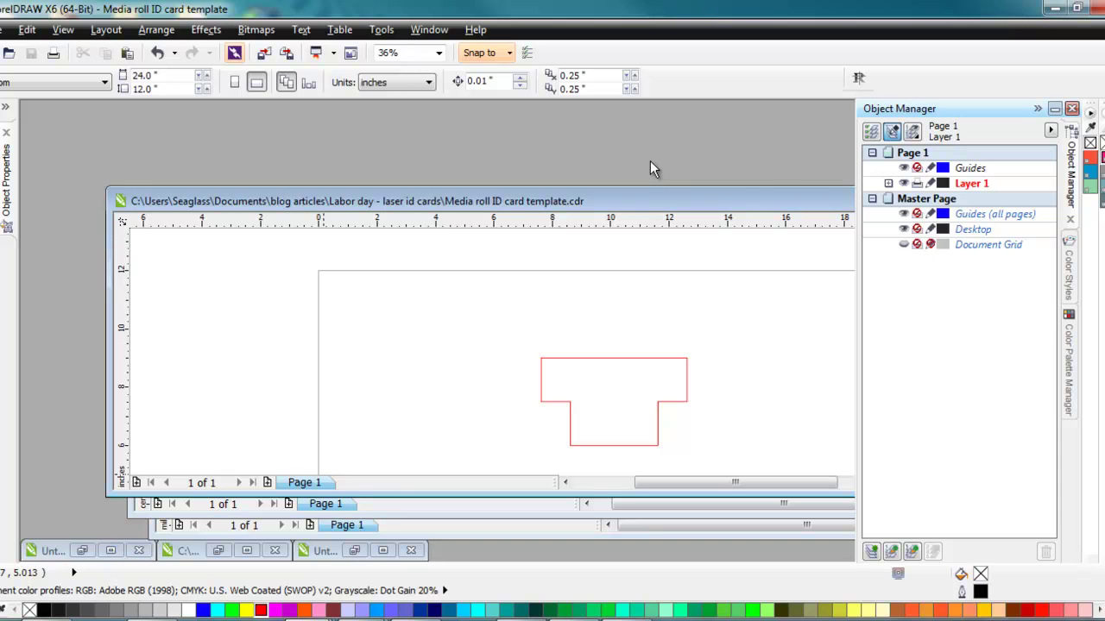
Restore the minimized documents one at a time to look at their contents, and minimize each again.
key("ctrl+Tab")
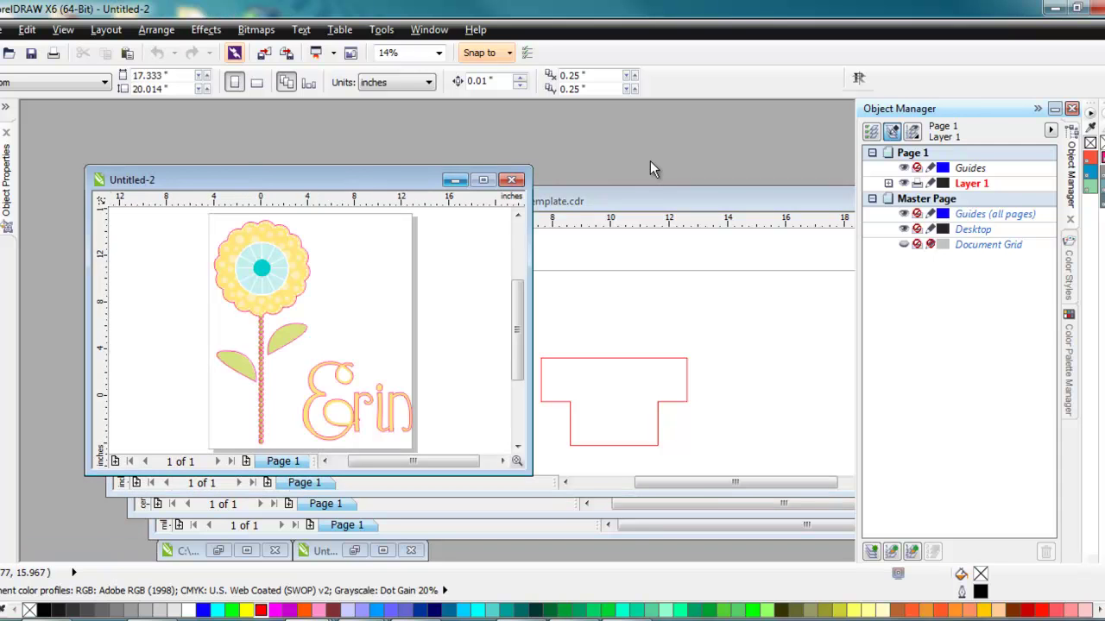
key("ctrl+Tab")
key("ctrl+Tab")
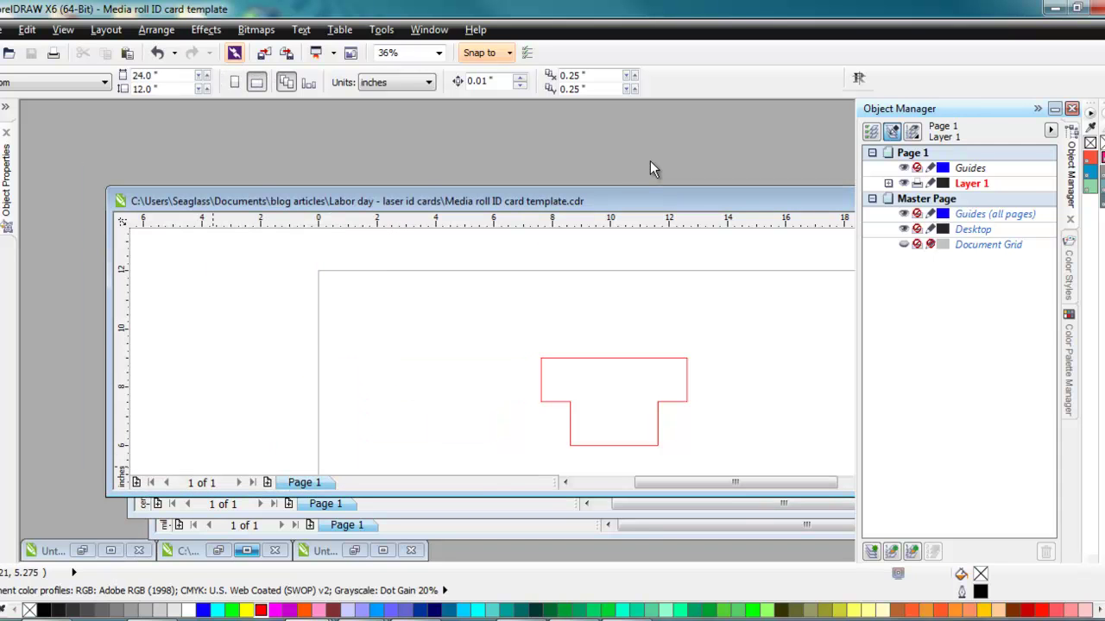
key("ctrl+Tab")
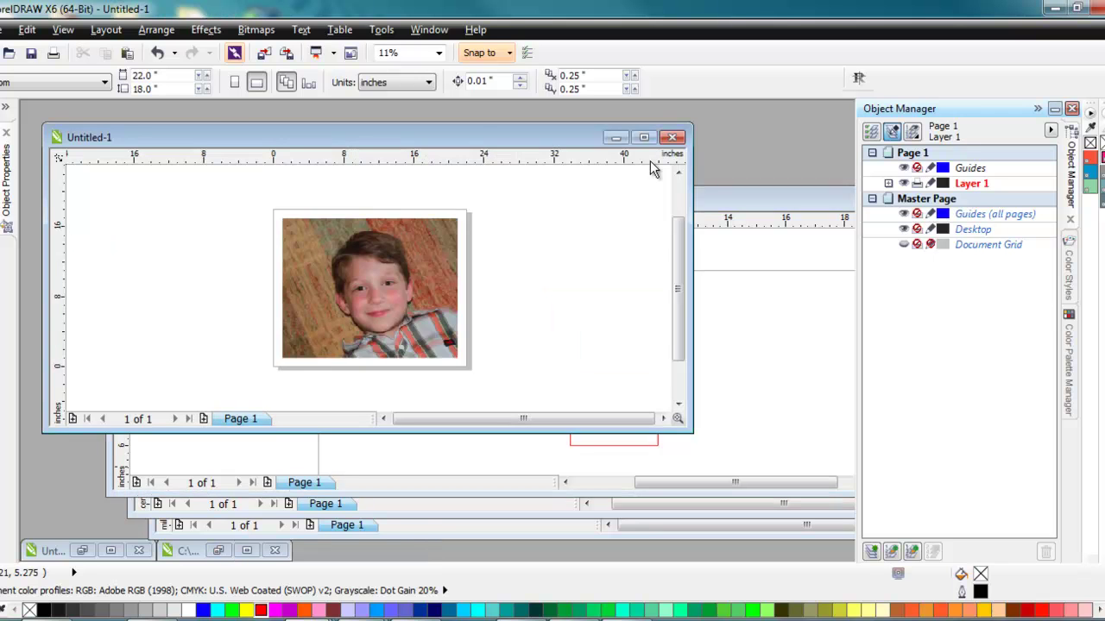
key("ctrl+Tab")
key("ctrl+Tab")
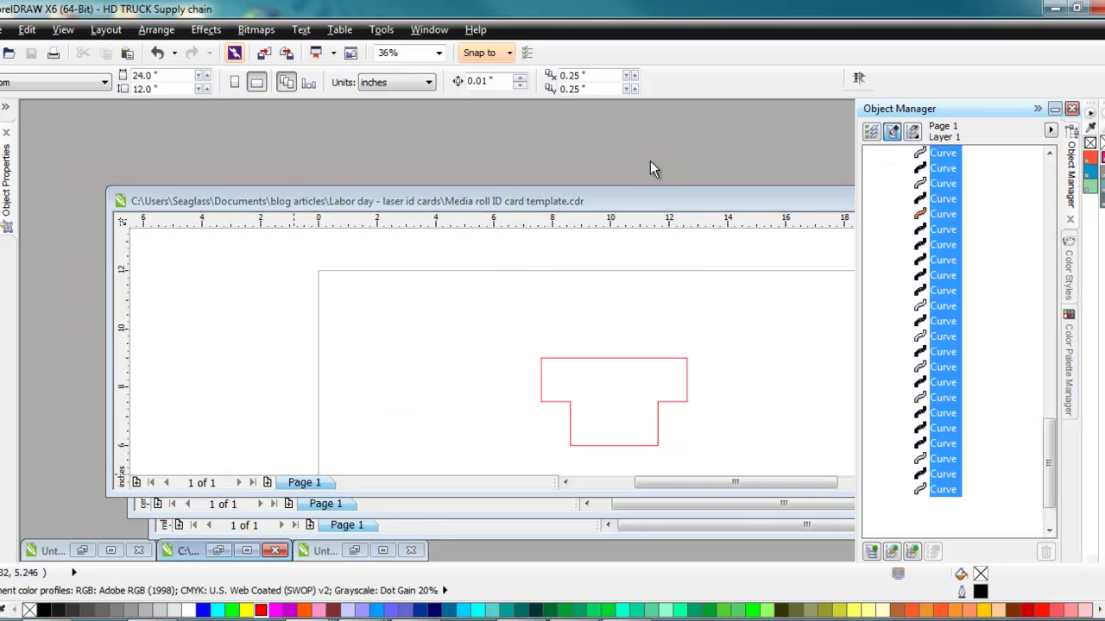
key("ctrl+Tab")
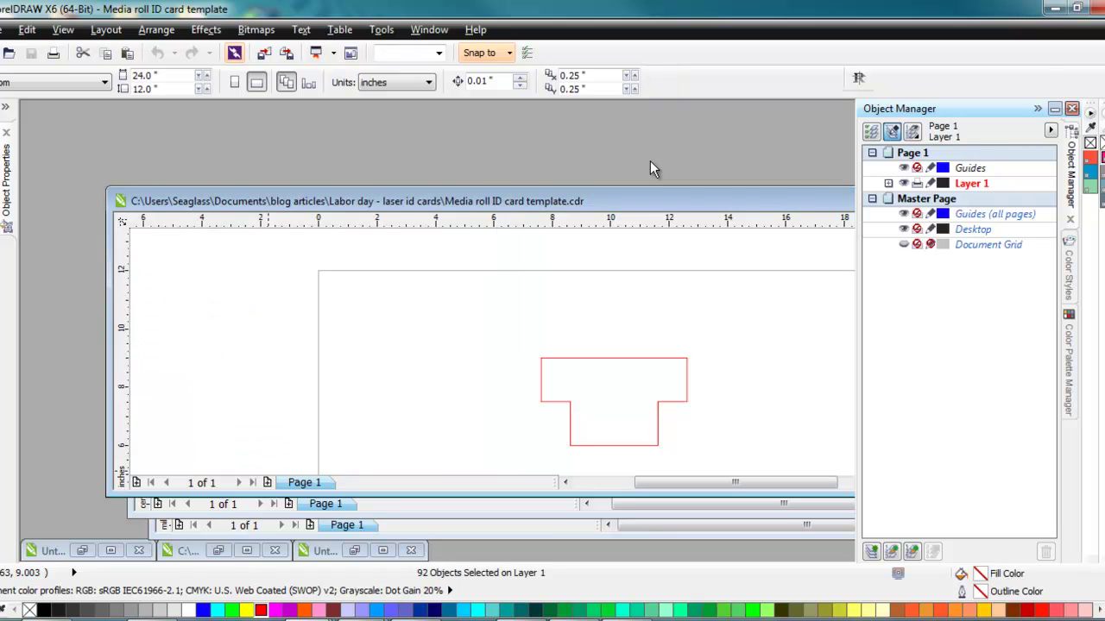
Clear the Media roll ID card template and FrontRightWing windows out of the way and maximize GOKartSide1.cdr.
key("ctrl+Tab")
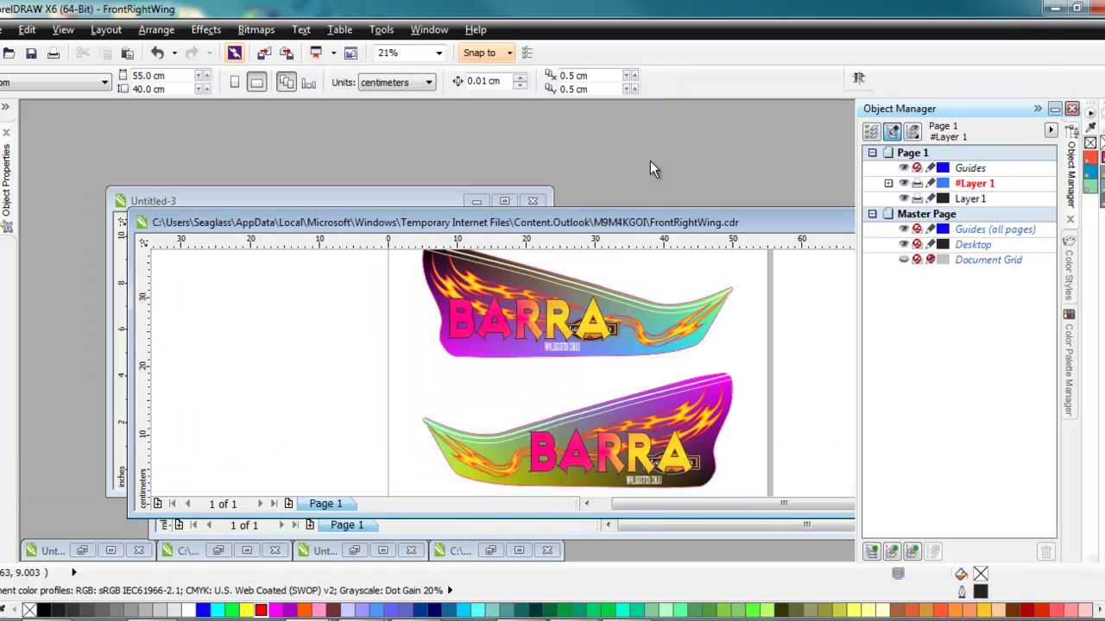
key("ctrl+Tab")
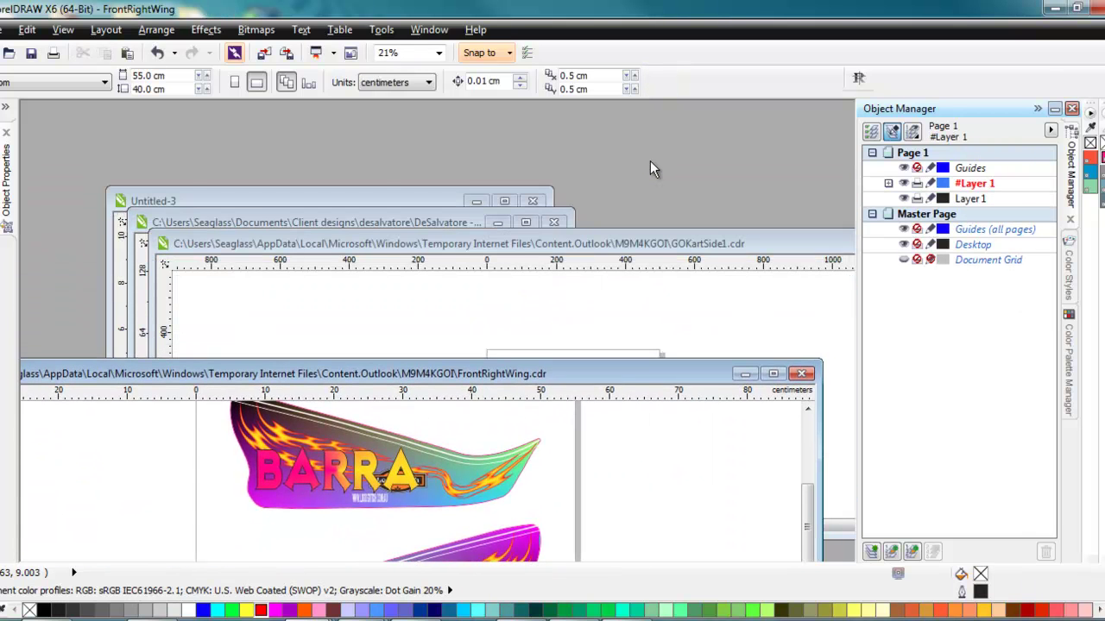
key("ctrl+Tab")
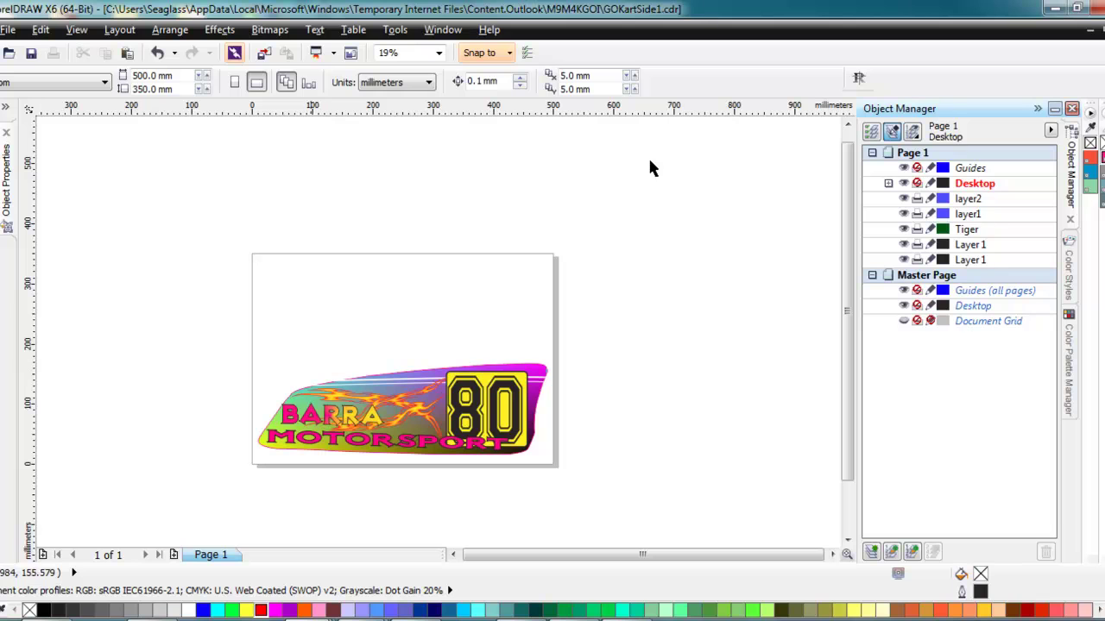
Try to move the number 80 plate and MOTORSPORT text above the side panel, and undo the move.
key("Tab")
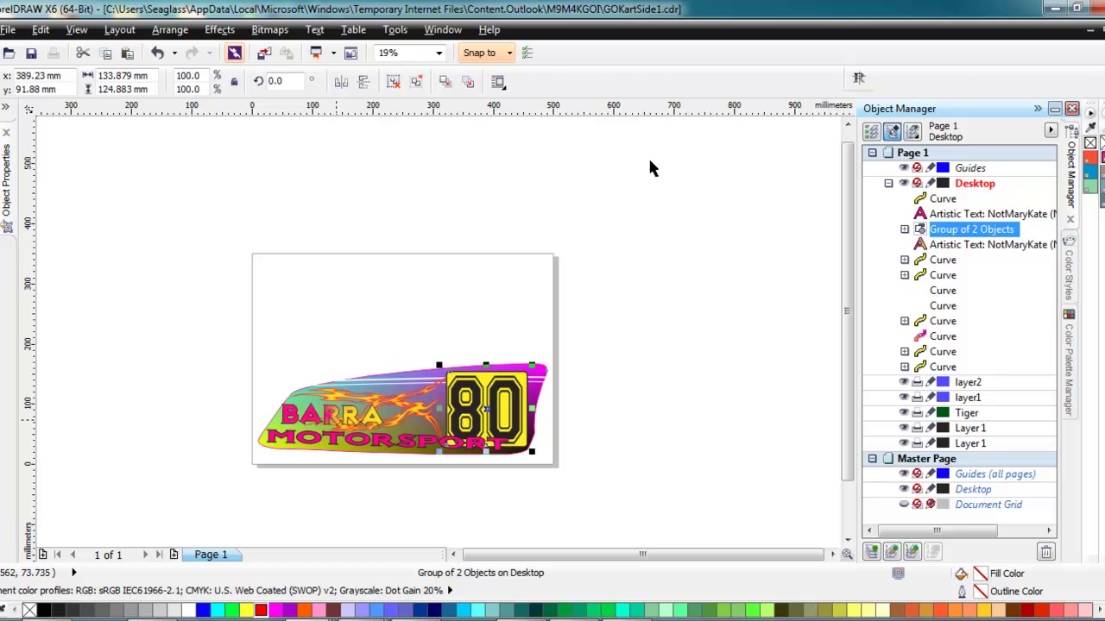
left_click(336, 420, "shift")
left_click(300, 441, "shift")
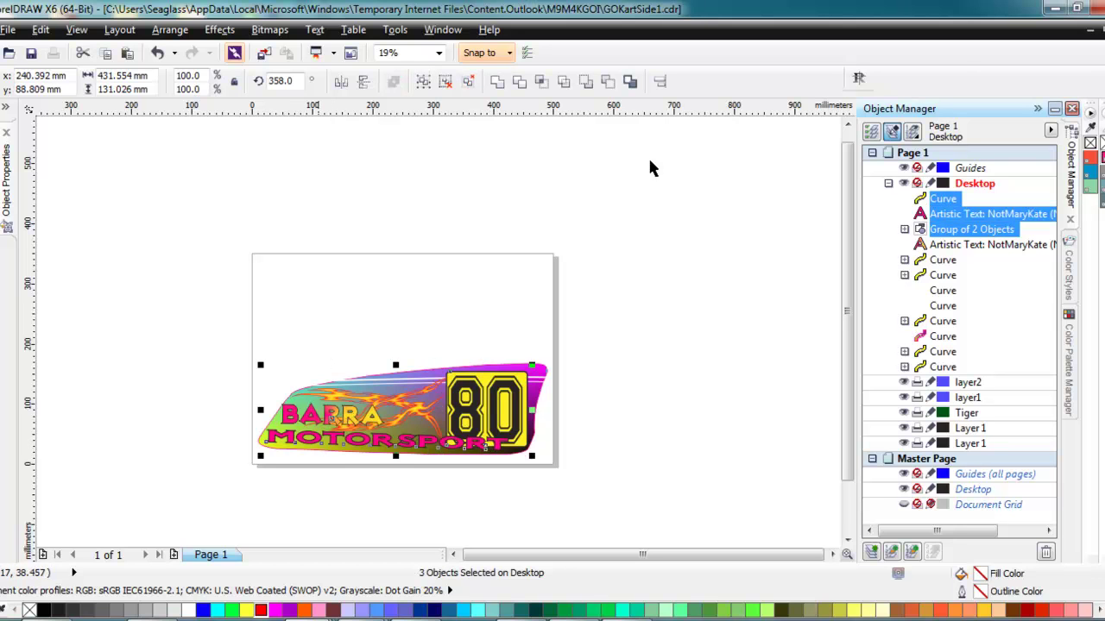
left_click_drag(396, 410, 417, 264)
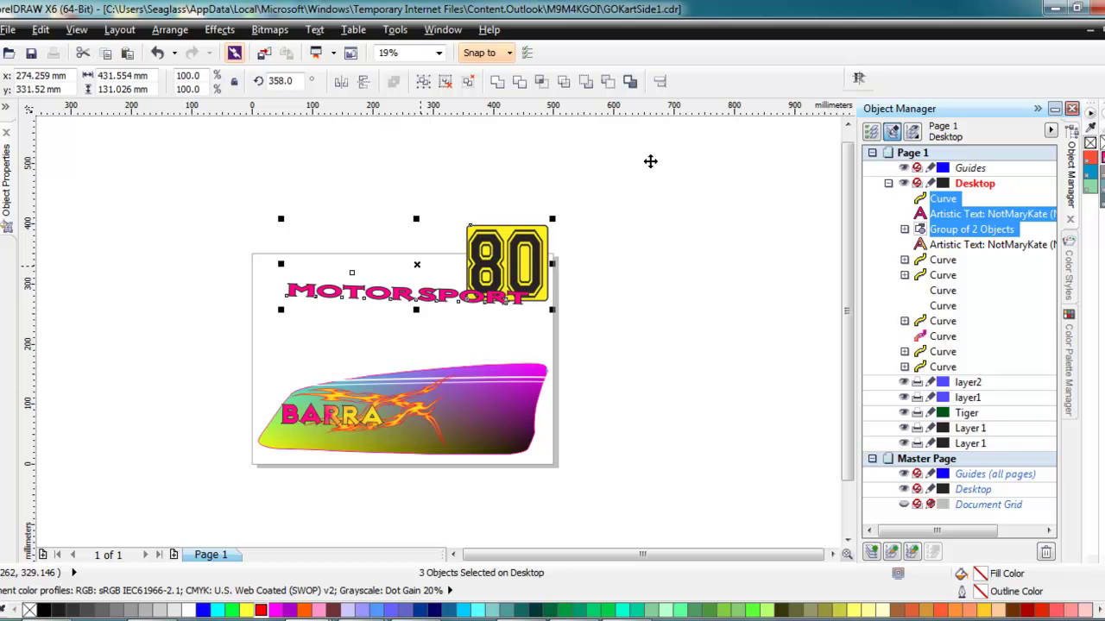
key("ctrl+shift+z")
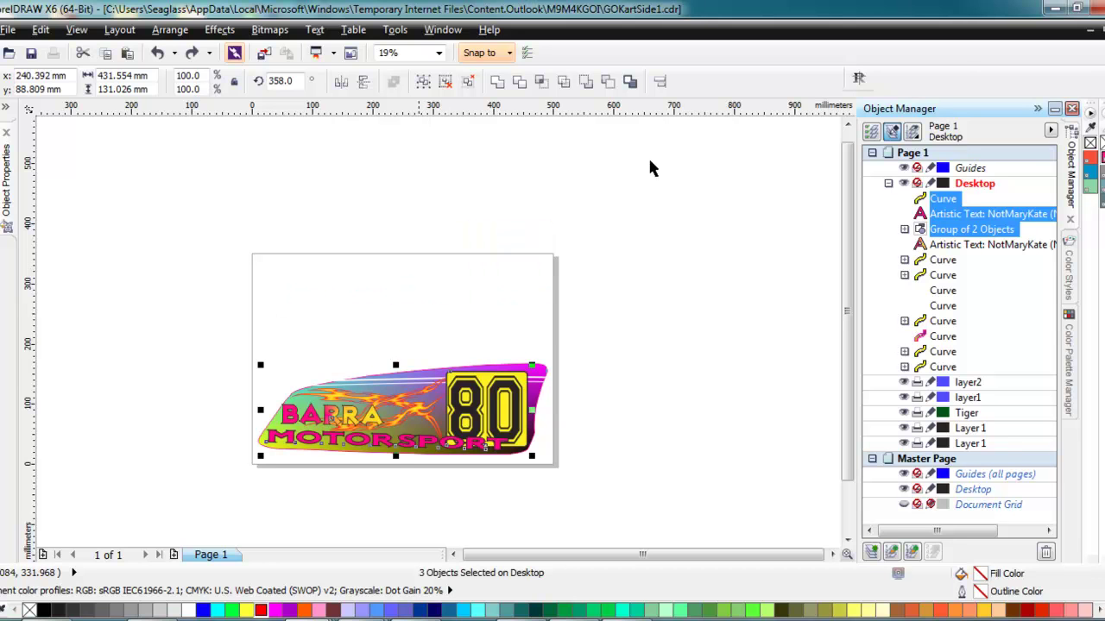
left_click(651, 167)
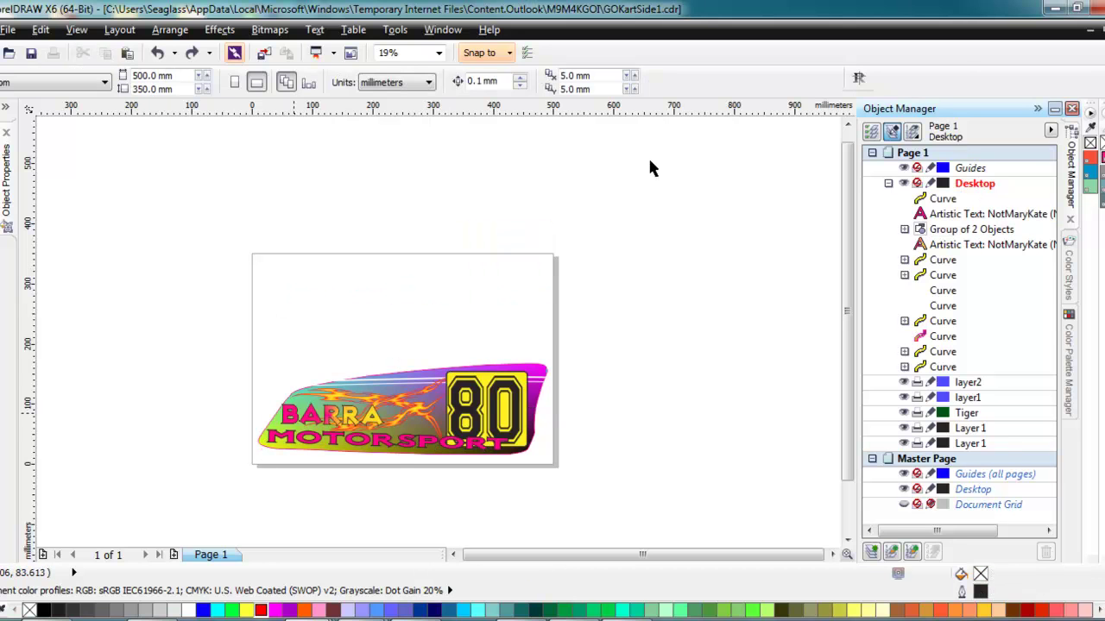
Group the BARRA text, MOTORSPORT text and number 80 plate on the side panel into one object.
left_click(290, 415)
left_click(289, 435, "shift")
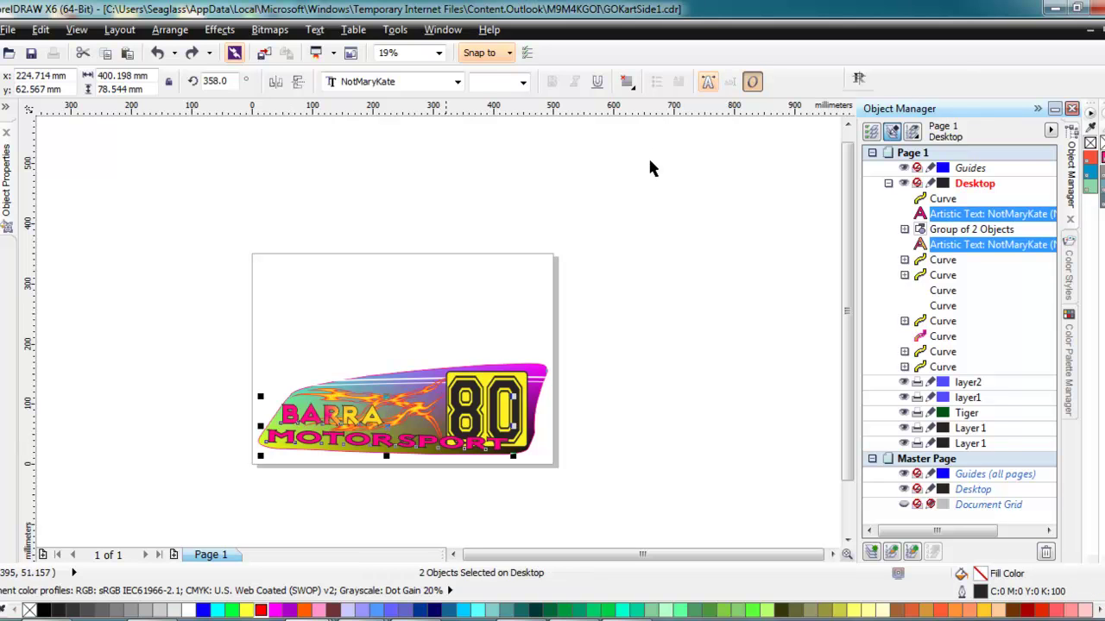
left_click(457, 380, "shift")
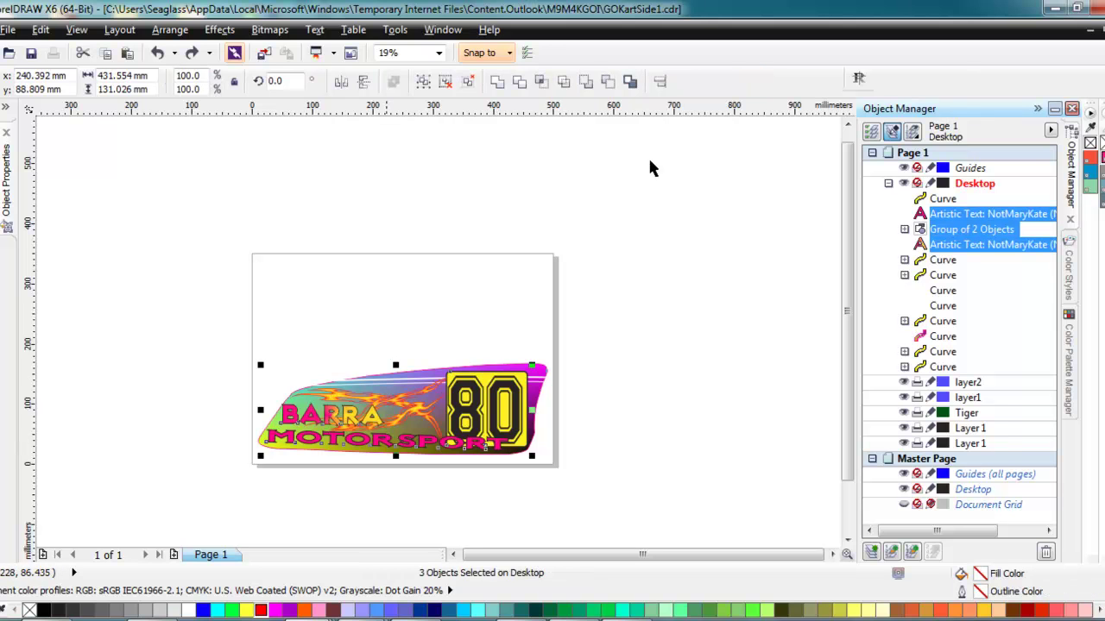
key("ctrl+shift+z")
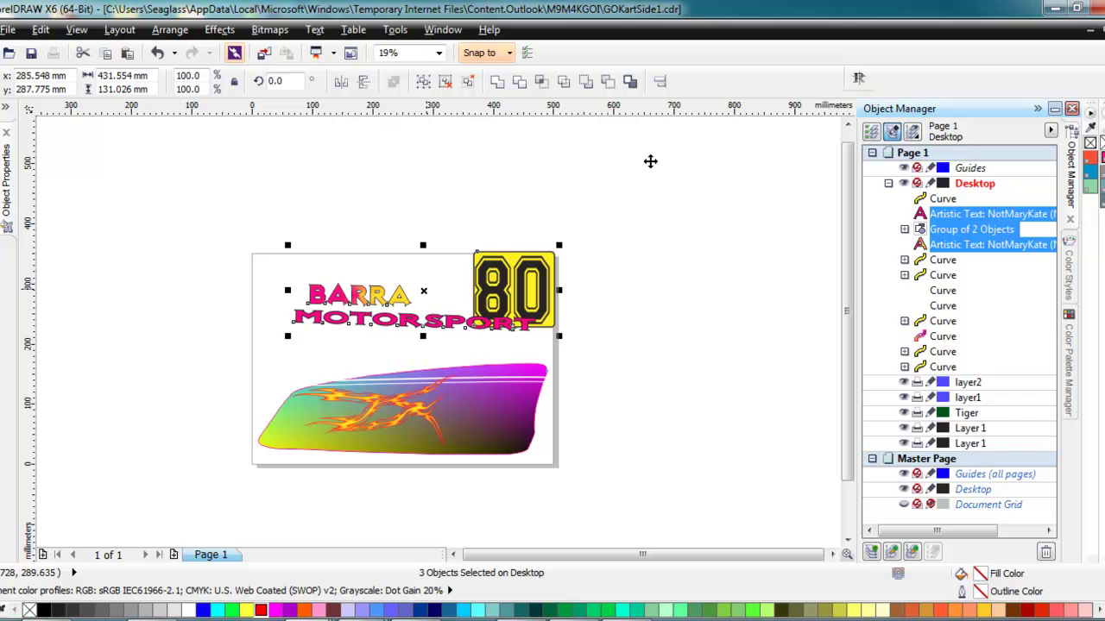
key("ctrl+z")
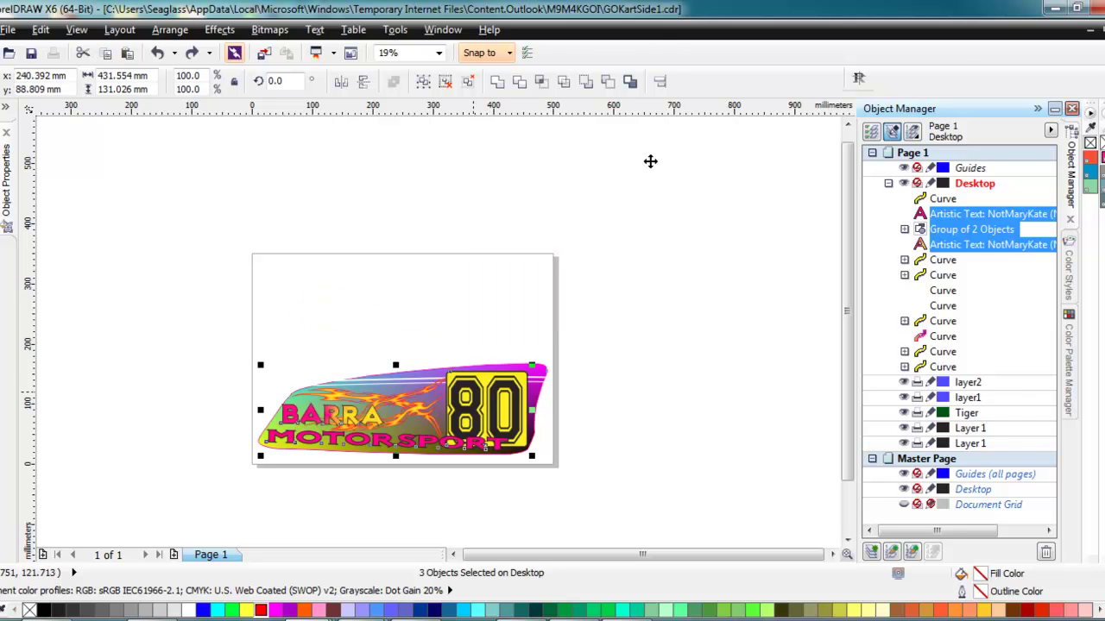
right_click(650, 161)
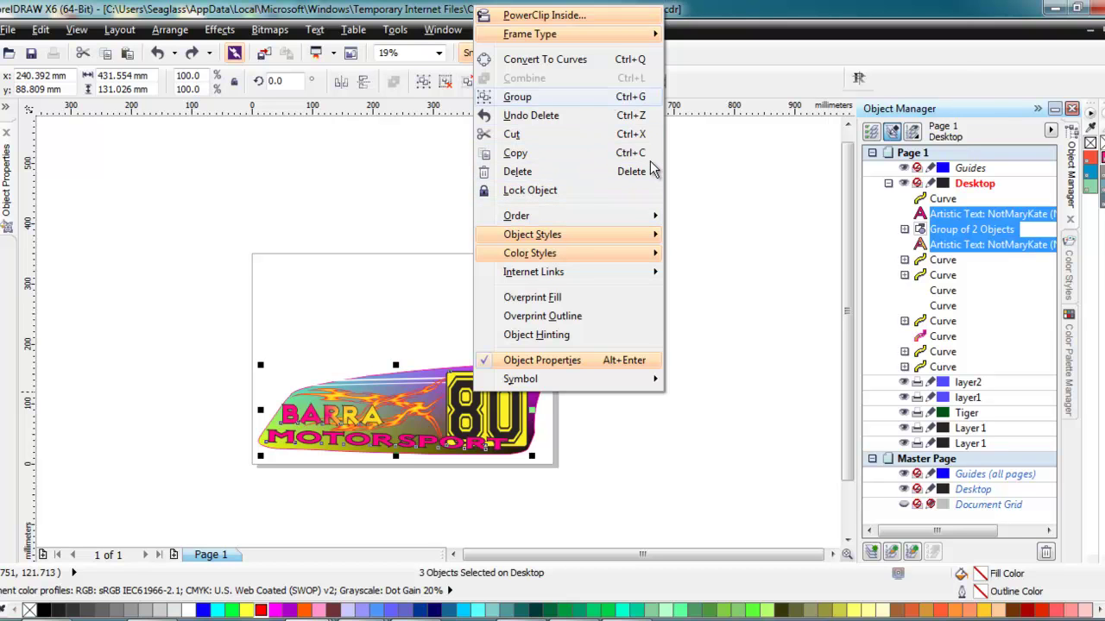
key("ctrl+g")
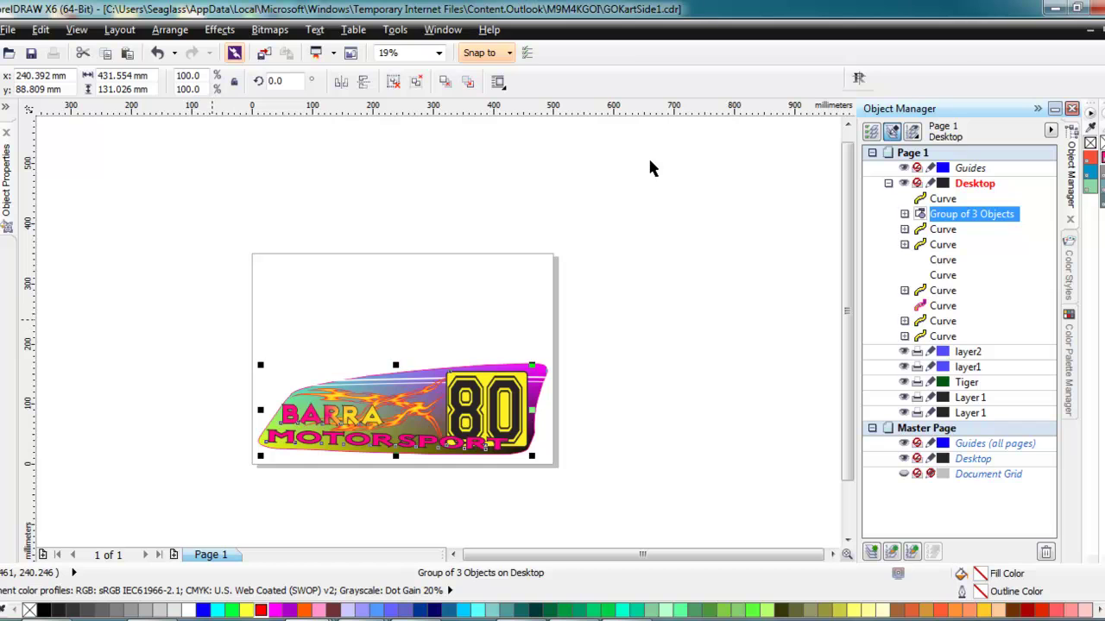
Duplicate the complete side panel design straight above the original, centred at about X 250 mm, Y 268 mm.
key("Escape")
key("ctrl+a")
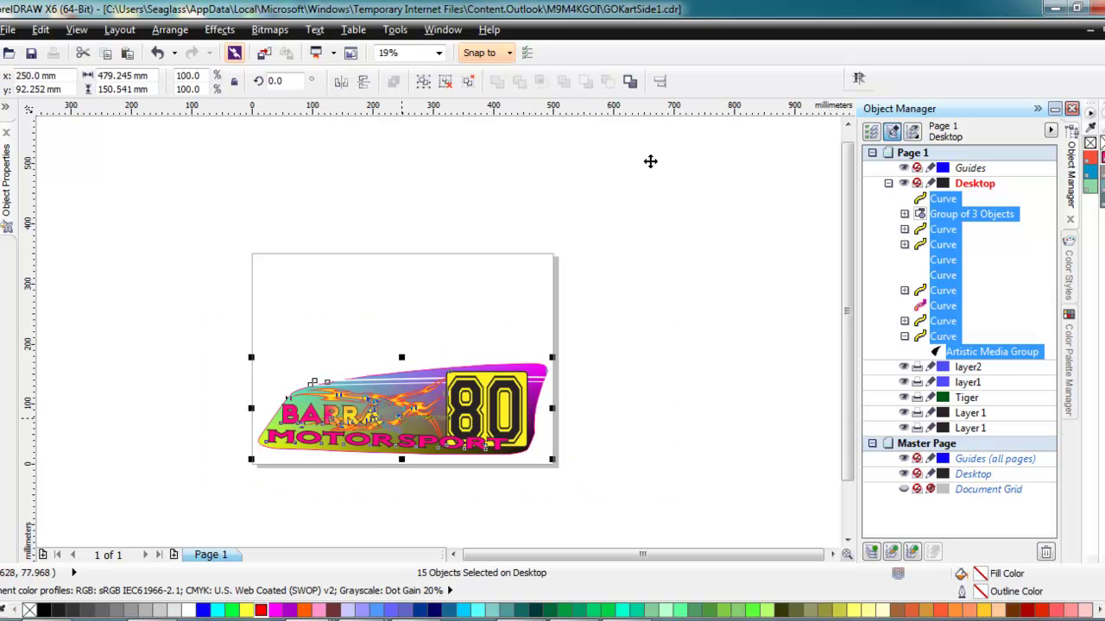
left_click_drag(401, 418, 402, 312)
right_click(401, 311)
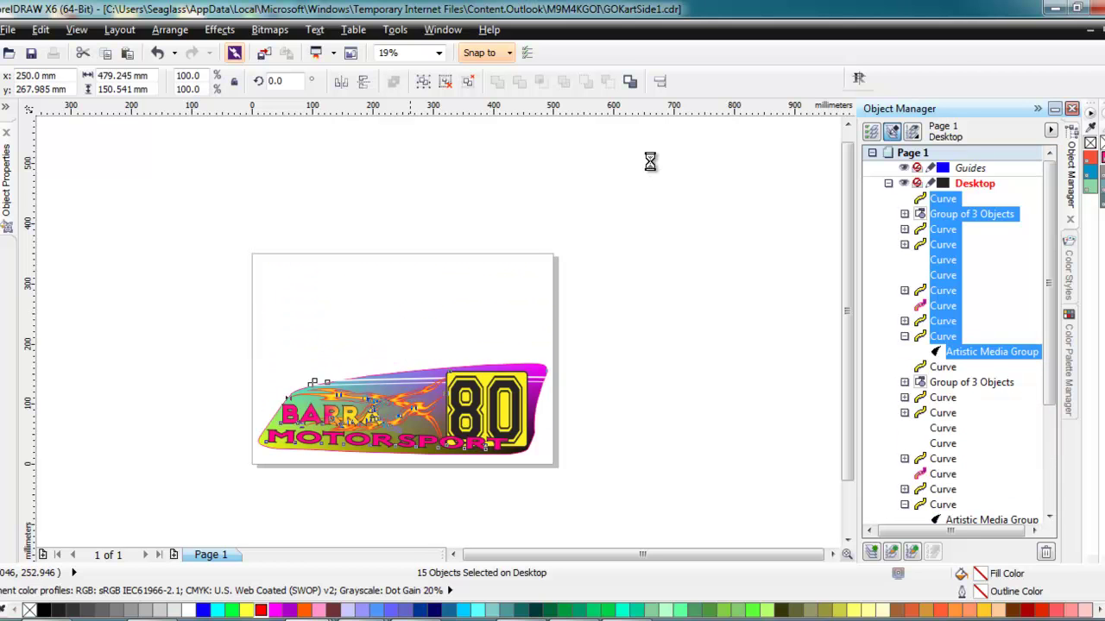
key("Escape")
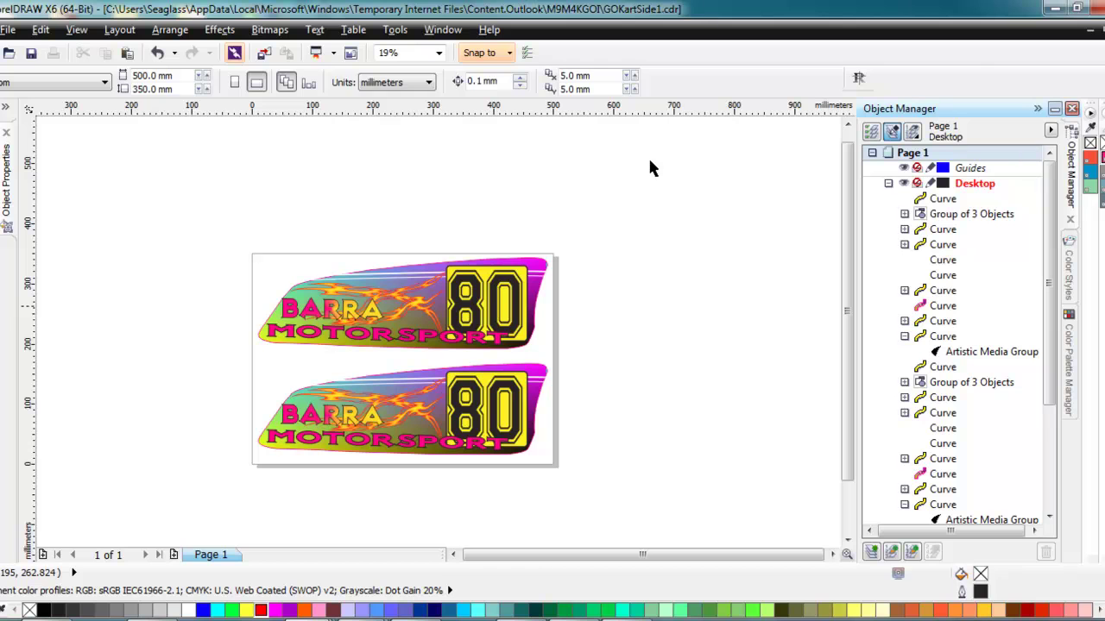
Lock the group of BARRA MOTORSPORT text and number 80 plate in place on the upper panel copy.
key("Tab")
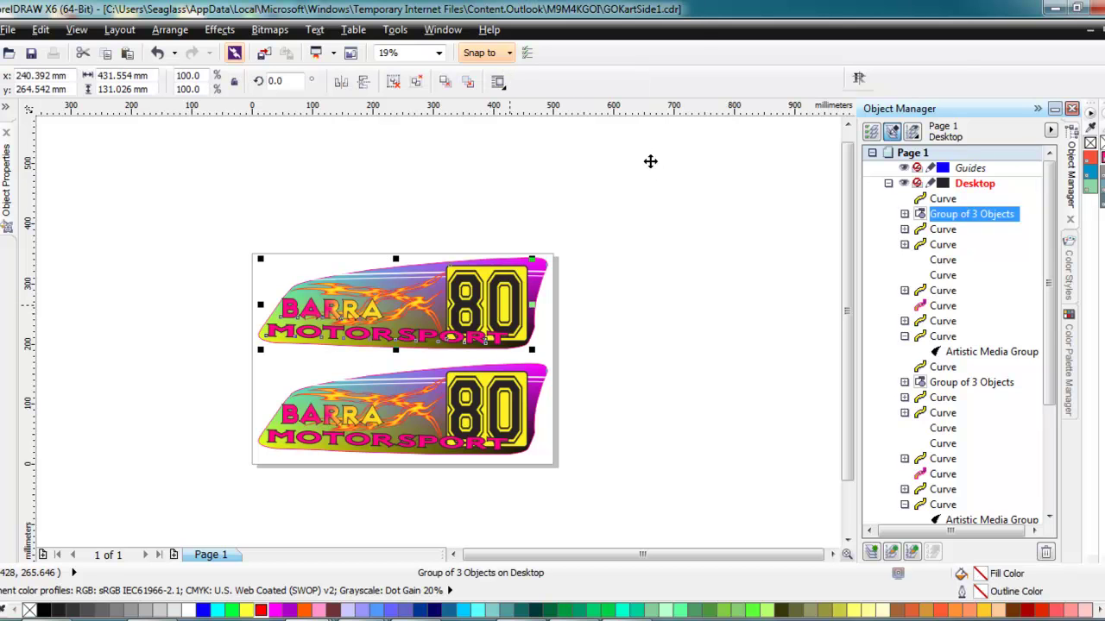
right_click(650, 166)
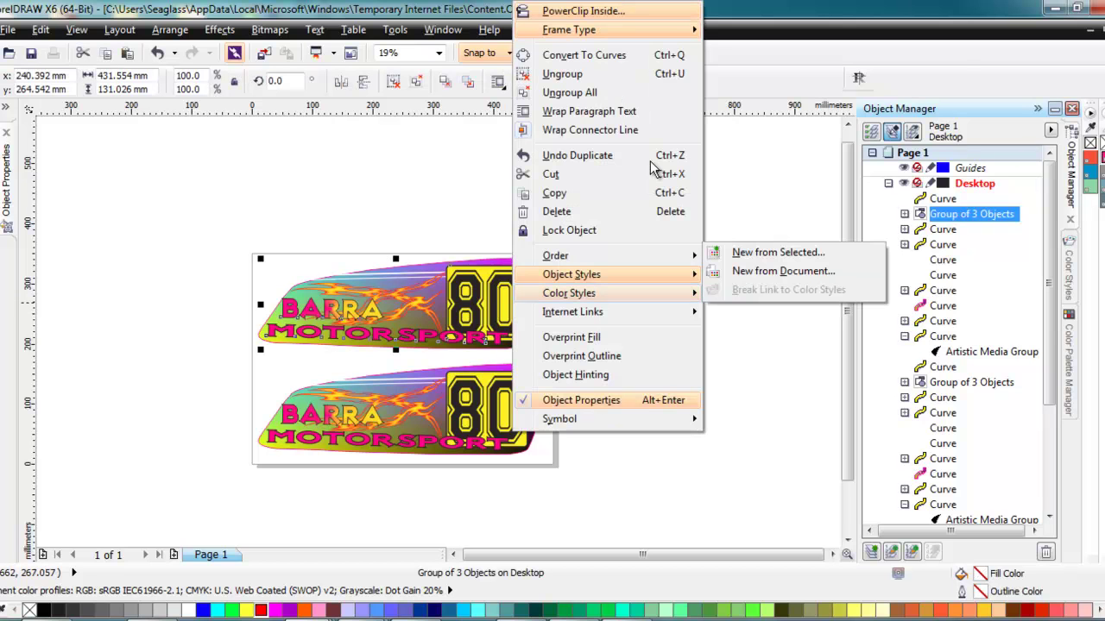
key("Down")
key("Down")
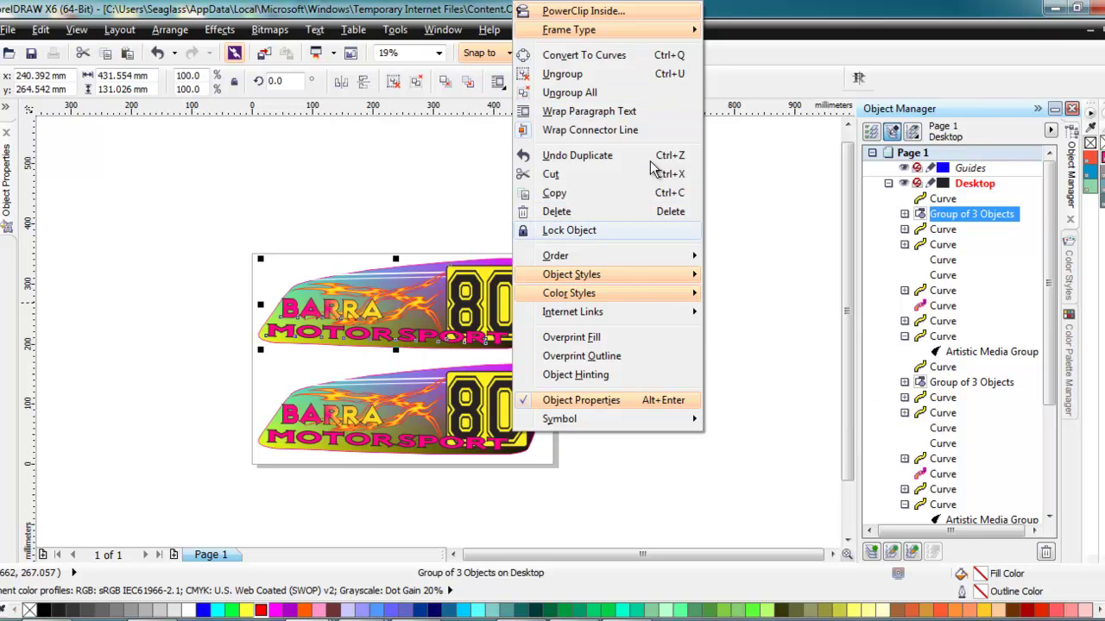
key("Return")
Mirror all unlocked artwork of the upper panel copy horizontally, leaving the locked text and number group as it is.
left_click_drag(211, 216, 613, 355)
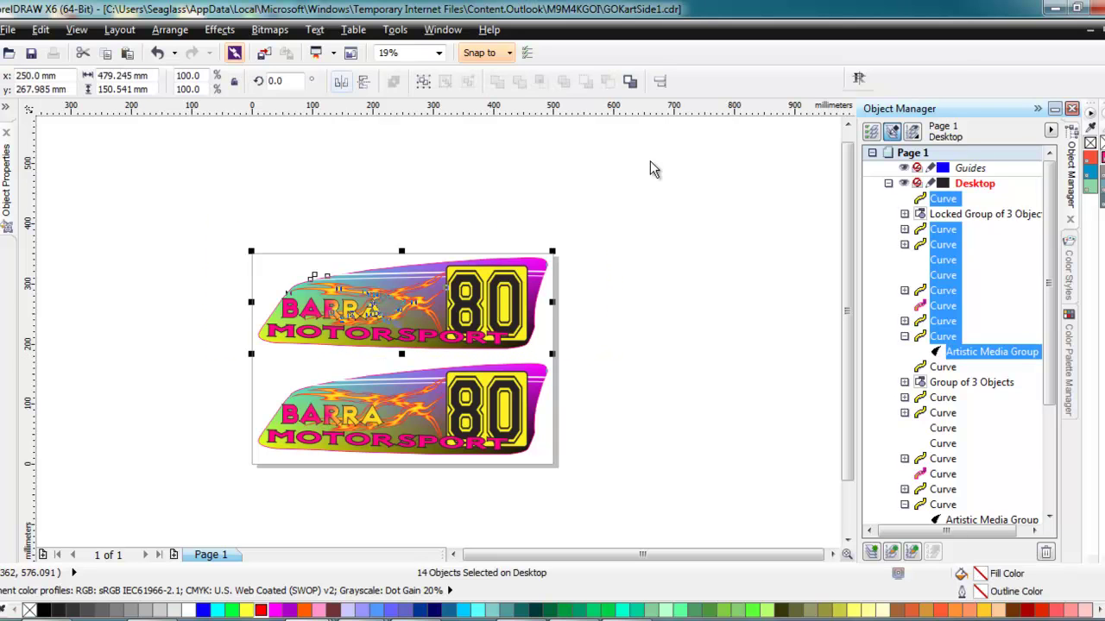
left_click(341, 81)
left_click(544, 133)
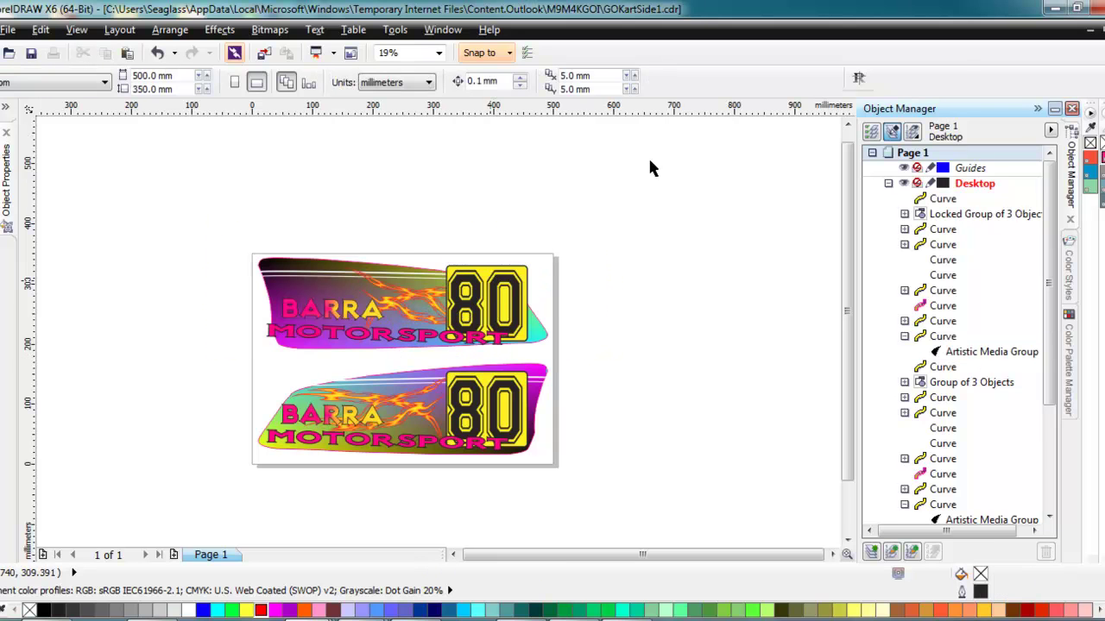
Unlock the text and number group on the mirrored panel and move it up to about X 297 mm, Y 344 mm.
right_click(497, 278)
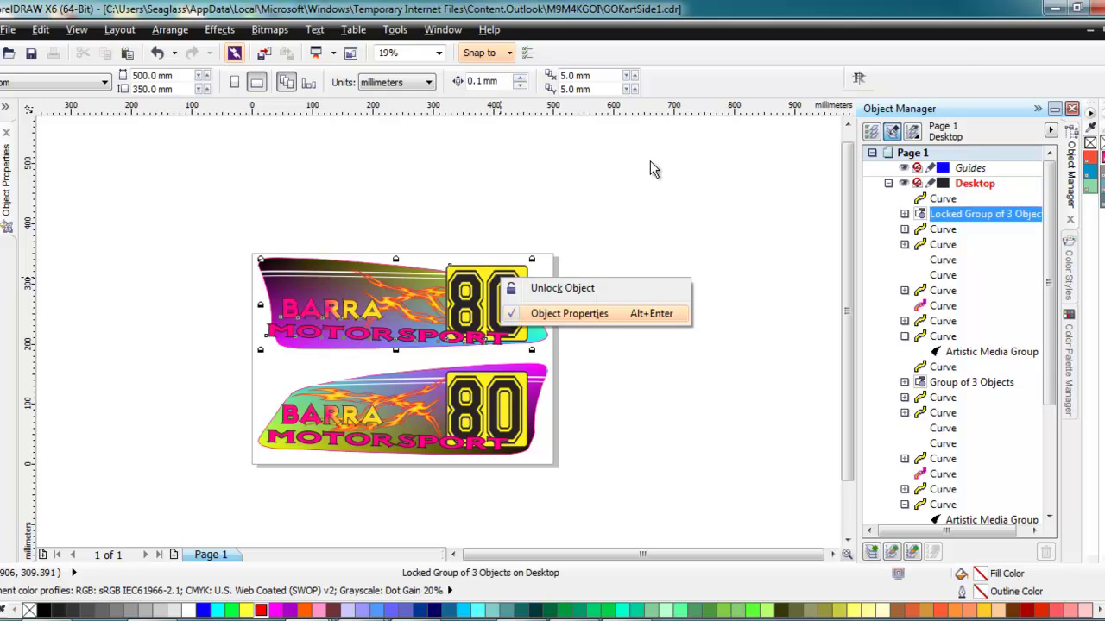
left_click(566, 288)
left_click(597, 321)
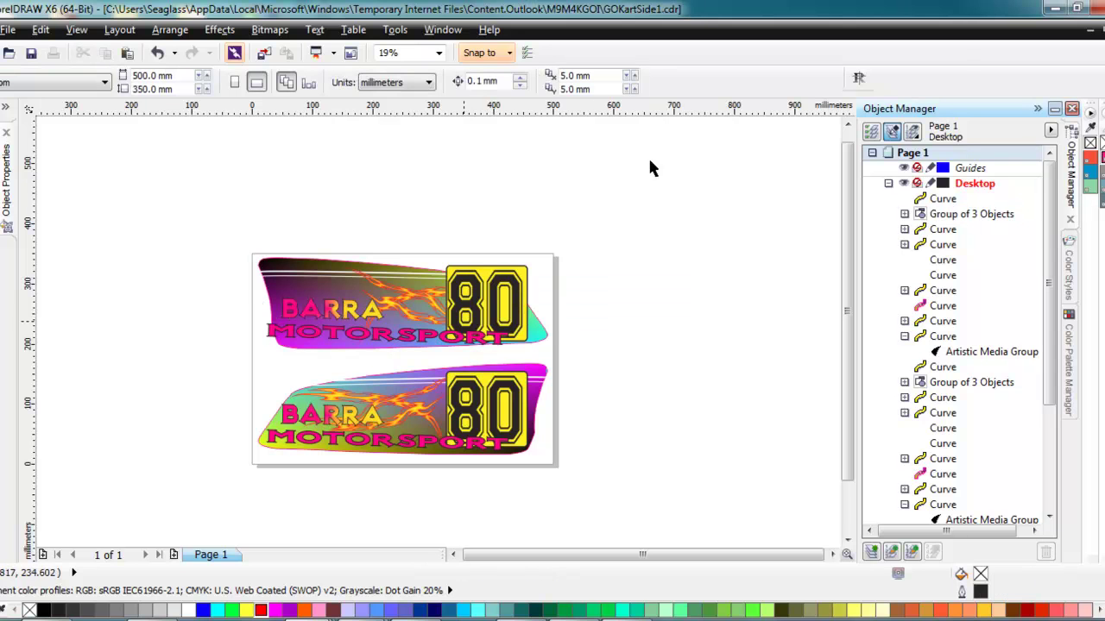
left_click(334, 308)
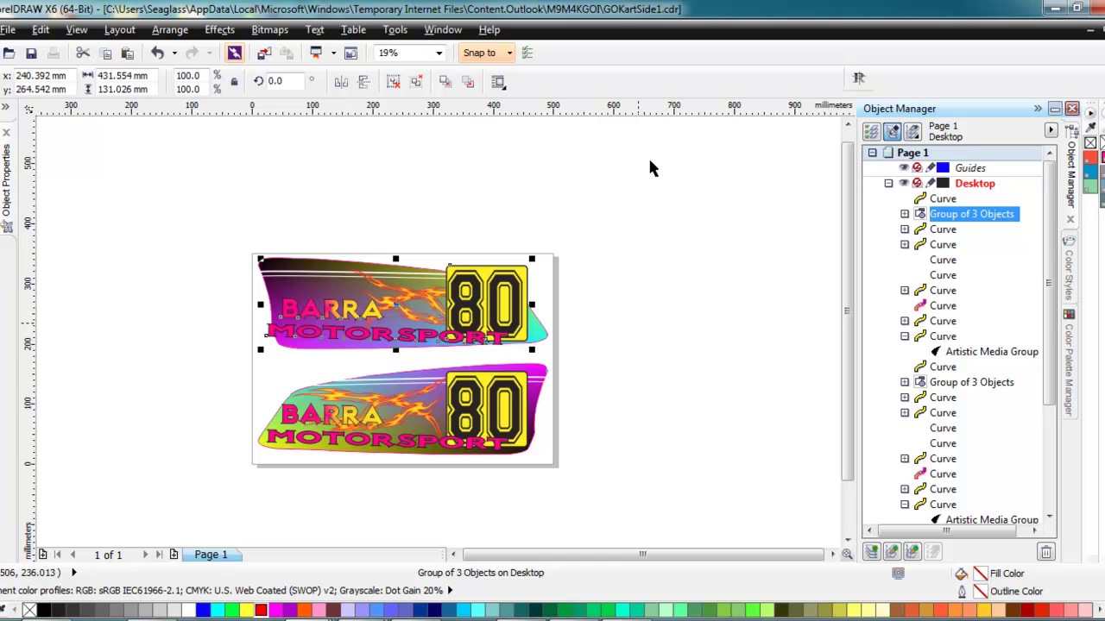
left_click_drag(368, 313, 402, 266)
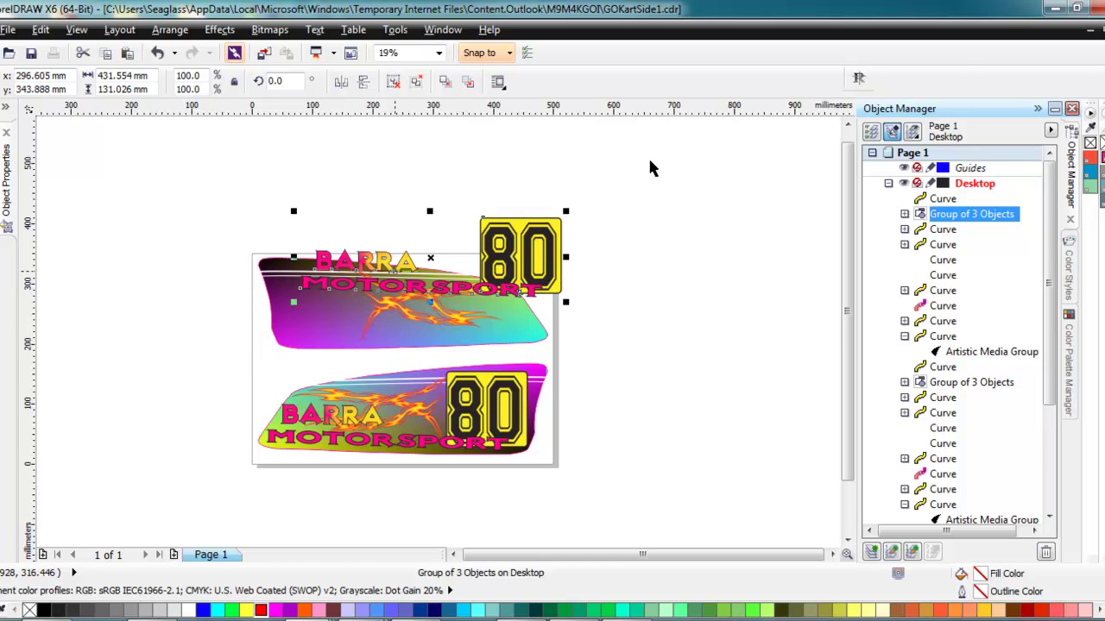
Undo the last move of the upper panel's text and number group, and ungroup it.
key("ctrl+z")
key("Escape")
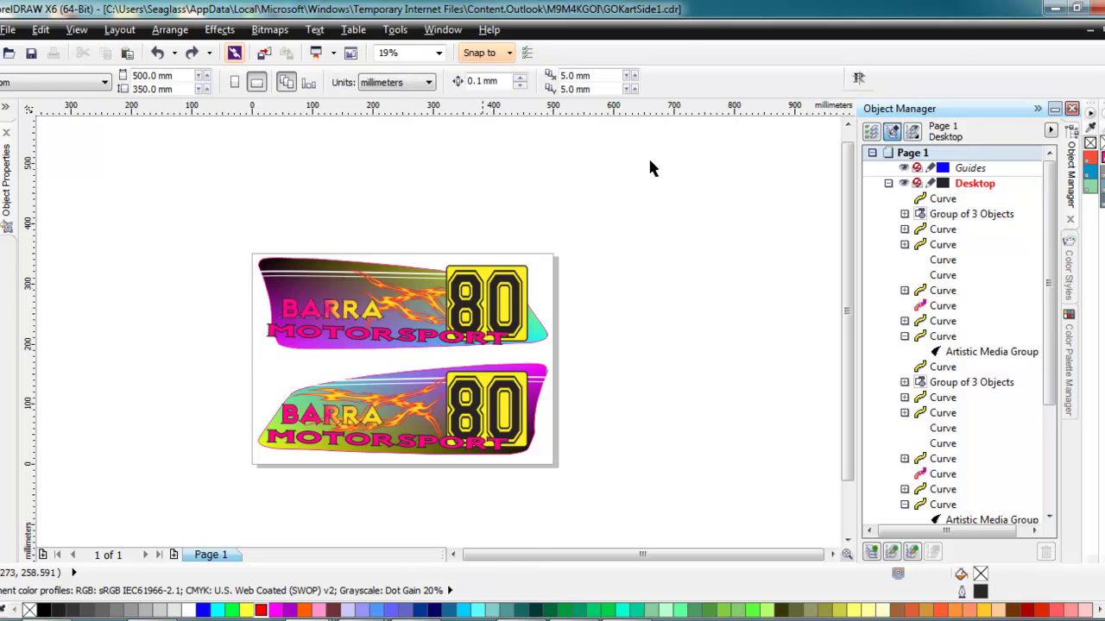
right_click(489, 302)
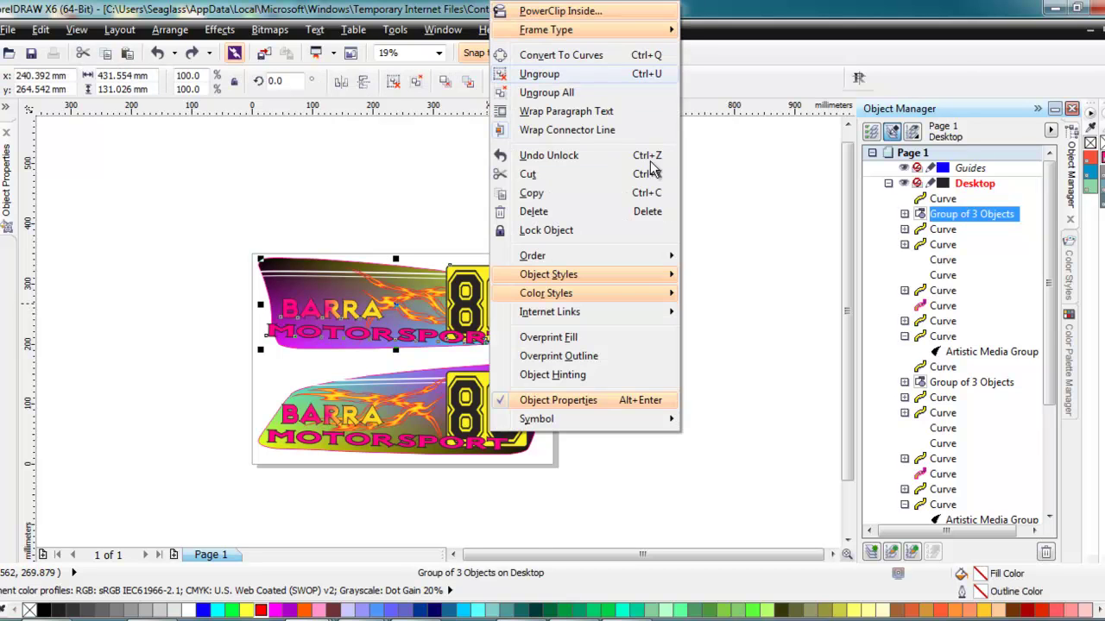
key("Return")
key("Escape")
Move the upper panel's BARRA and MOTORSPORT texts together right and slightly up, centred at about X 244 mm, Y 243 mm.
left_click(335, 312)
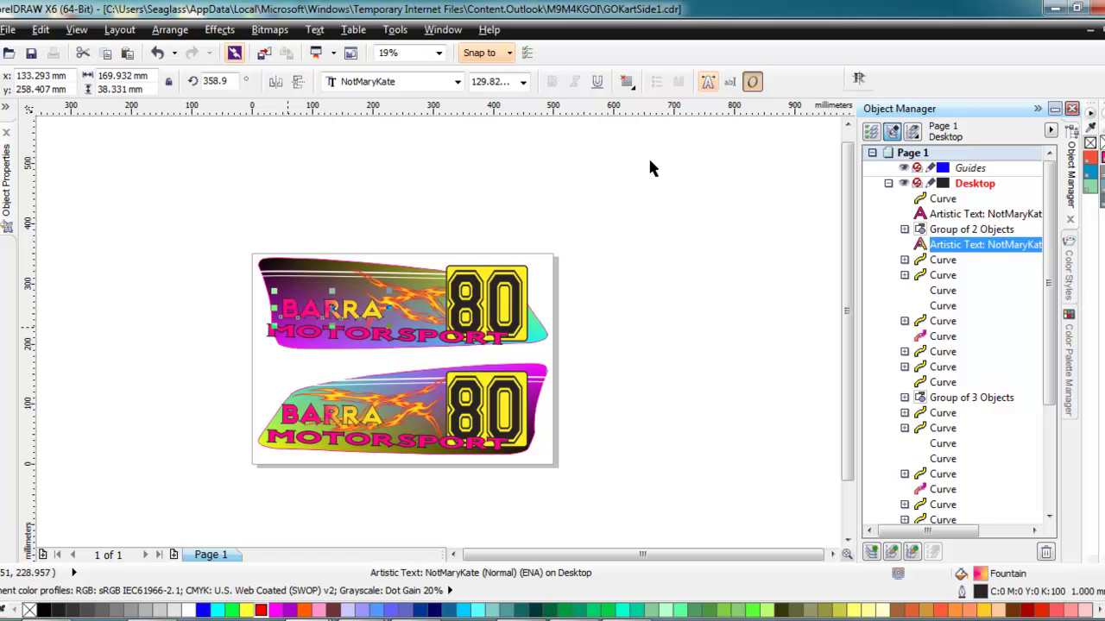
left_click(335, 334, "shift")
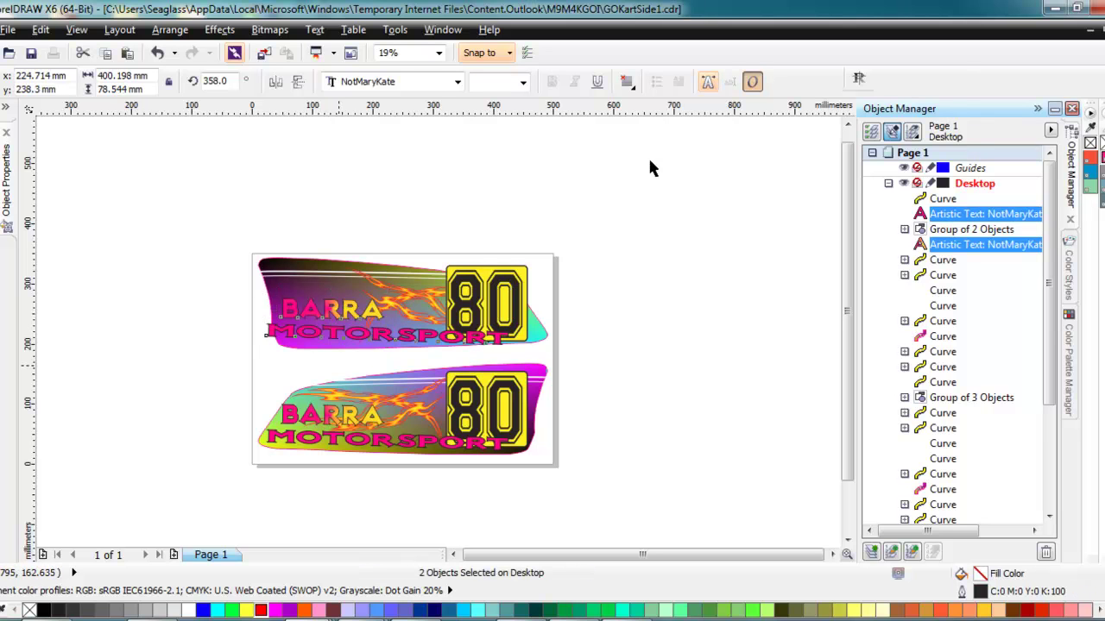
key("Right")
key("Right")
key("Right")
key("Right")
key("Right")
key("Right")
key("Right")
key("Right")
key("Right")
key("Right")
key("Right")
key("Right")
key("Right")
key("Right")
key("Right")
key("Right")
key("Right")
key("Right")
key("Right")
key("Right")
key("Right")
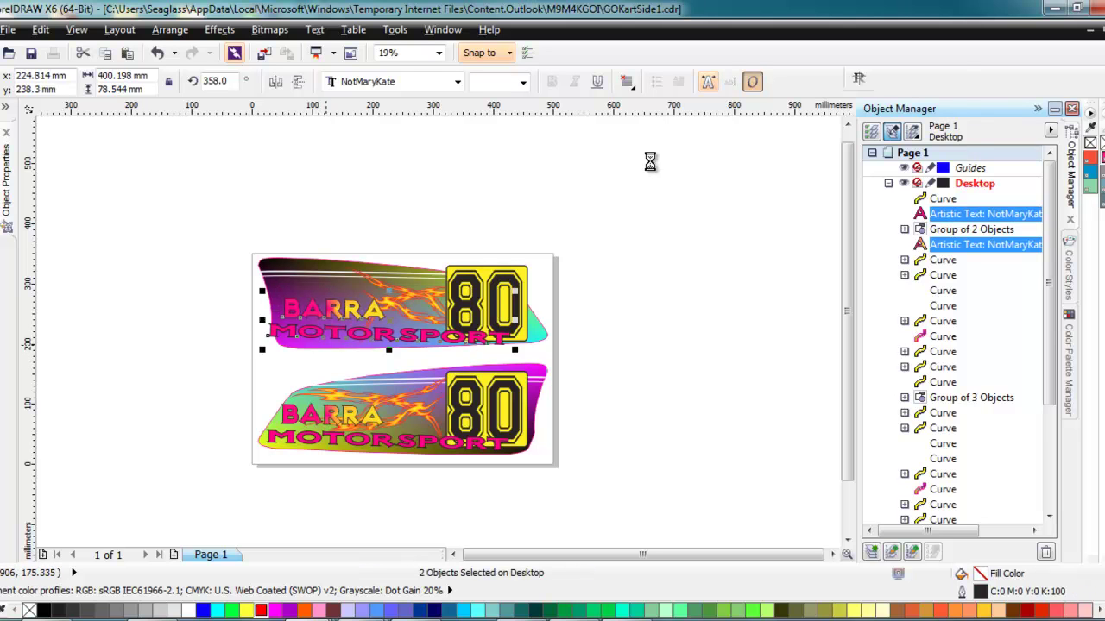
scroll(278, 319, "up", 1)
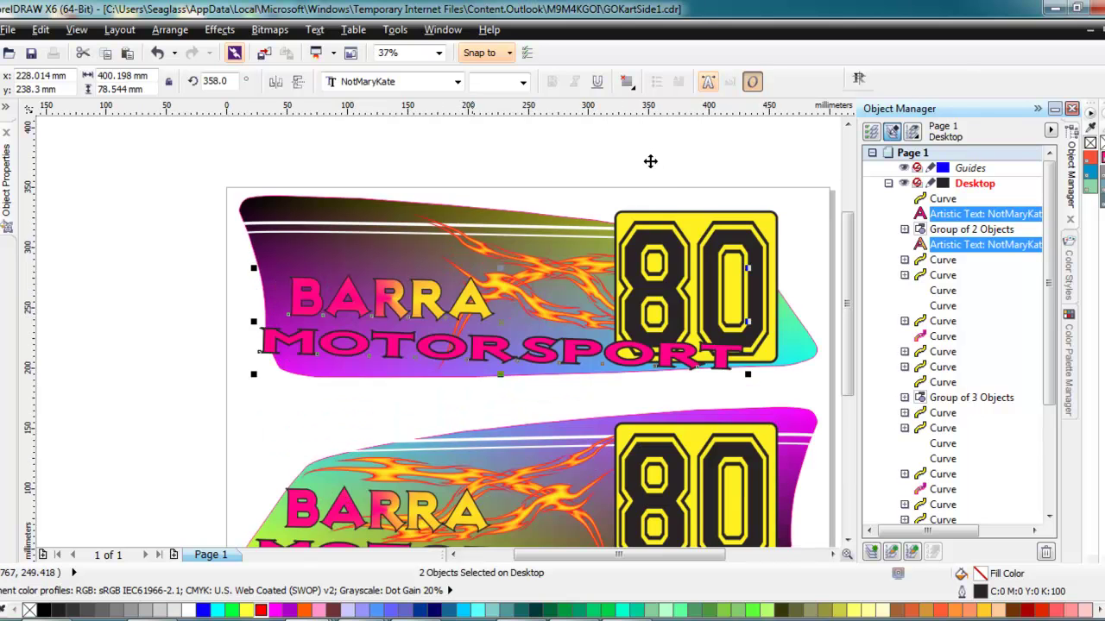
key("Right")
key("Right")
key("Right")
key("Right")
key("Right")
key("Right")
key("Right")
key("Right")
key("Right")
key("Right")
key("Right")
key("Right")
key("Right")
key("Right")
key("Right")
key("Right")
key("Right")
key("Right")
key("Right")
key("Right")
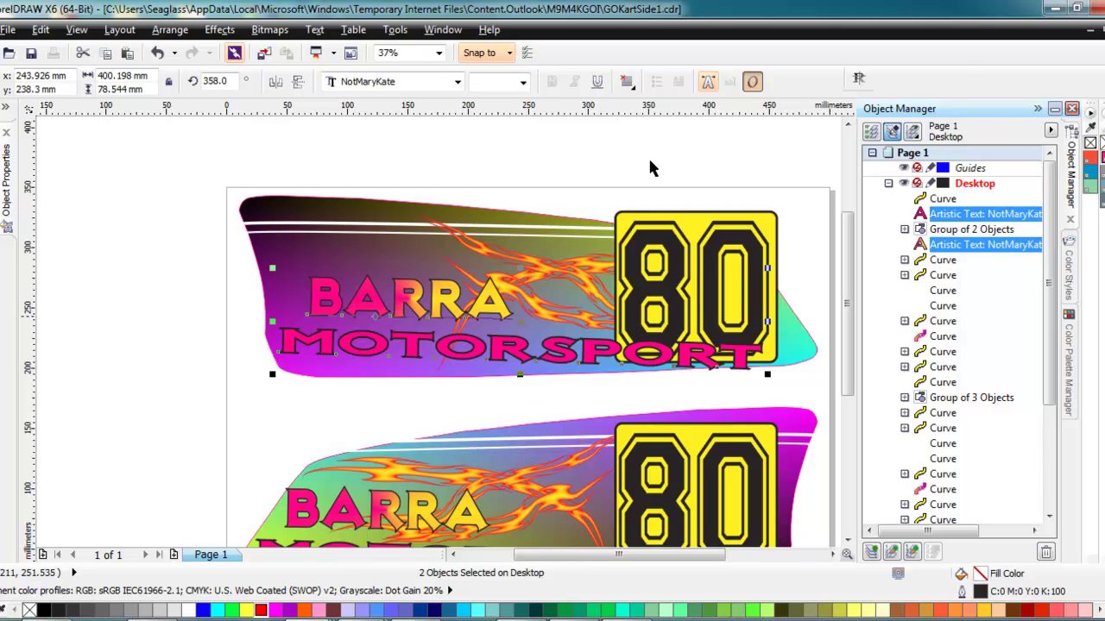
key("Up")
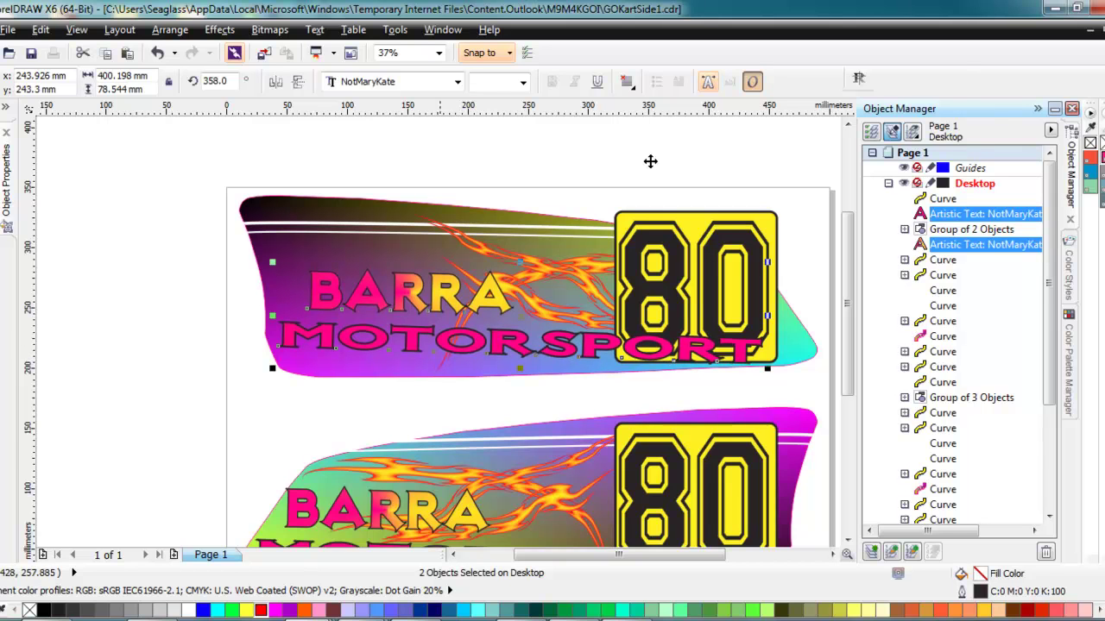
Move only the upper panel's BARRA text left to about X 131 mm, keeping its height at Y 263.4 mm.
left_click(651, 168)
left_click(651, 162)
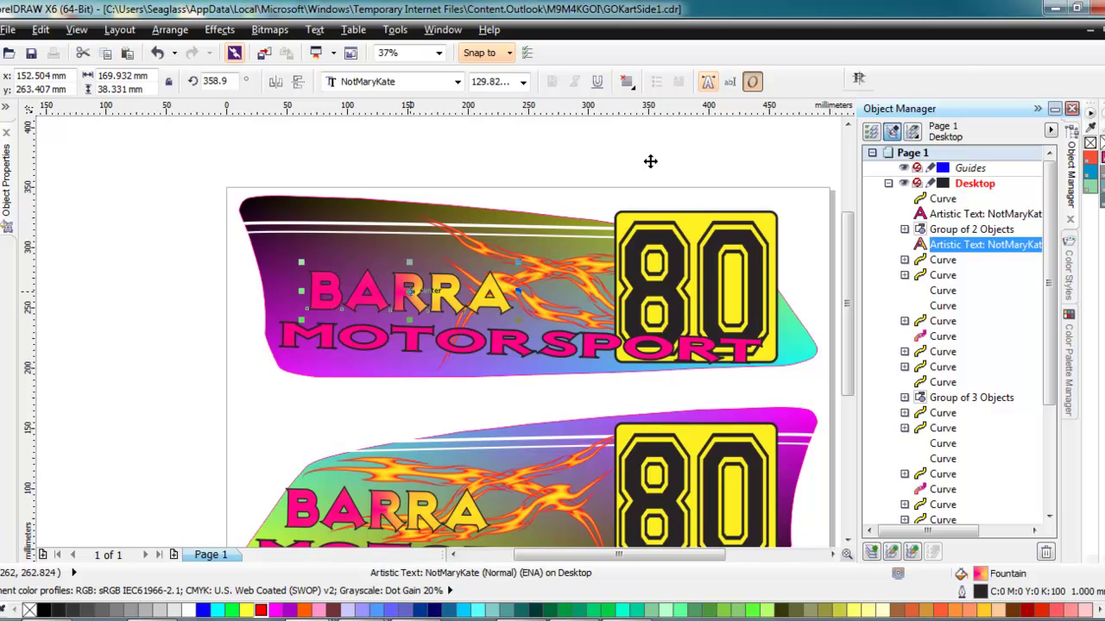
key("Left")
key("Left")
key("Left")
key("Left")
key("Left")
key("Left")
key("Left")
key("Left")
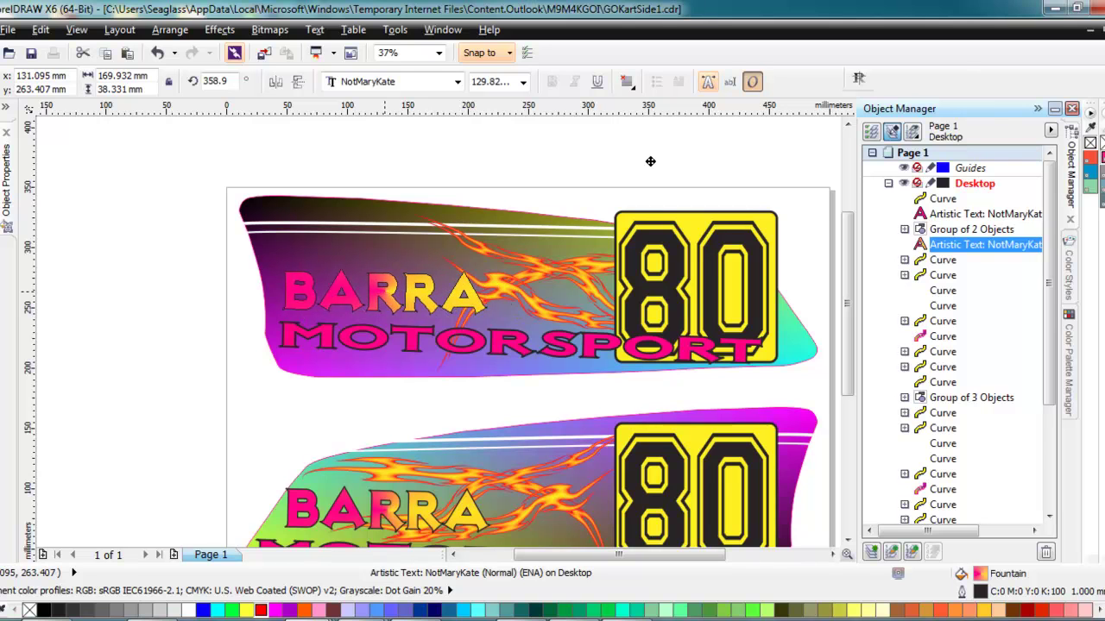
Move the upper panel's number 80 plate to the panel's left end, centred at about X 124 mm, Y 268 mm.
key("Tab")
key("Left")
key("Left")
key("Left")
key("Left")
key("Left")
key("Left")
key("Left")
key("Left")
key("Left")
key("Left")
key("Left")
key("Left")
key("Left")
key("Left")
key("Left")
key("Left")
key("Left")
key("Left")
key("Left")
key("Left")
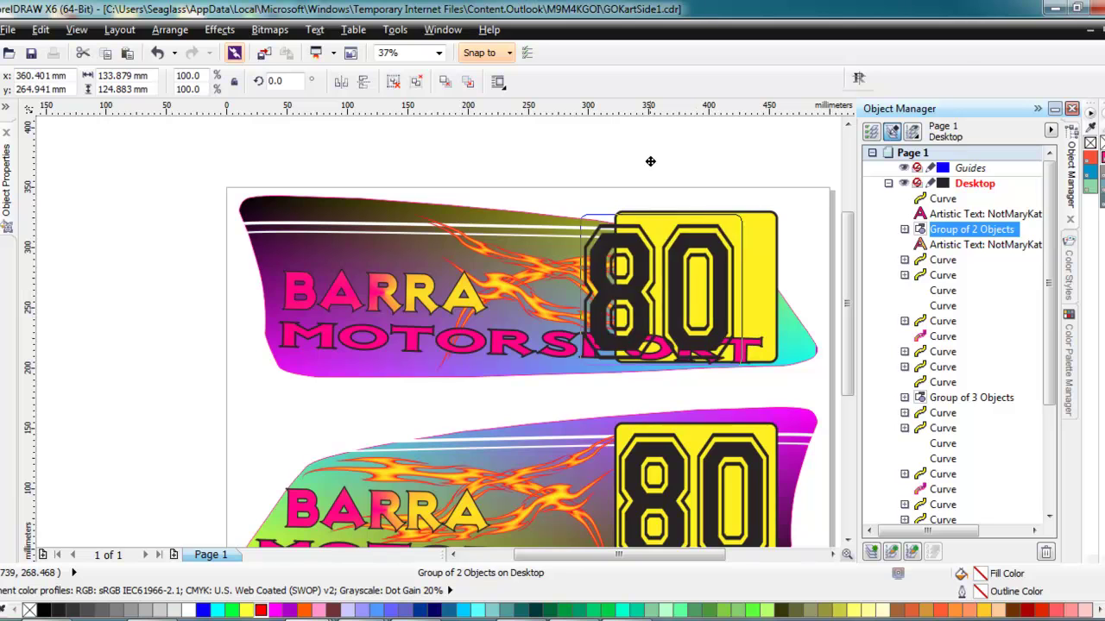
key("Left")
key("Left")
key("Left")
key("Left")
key("Left")
key("Left")
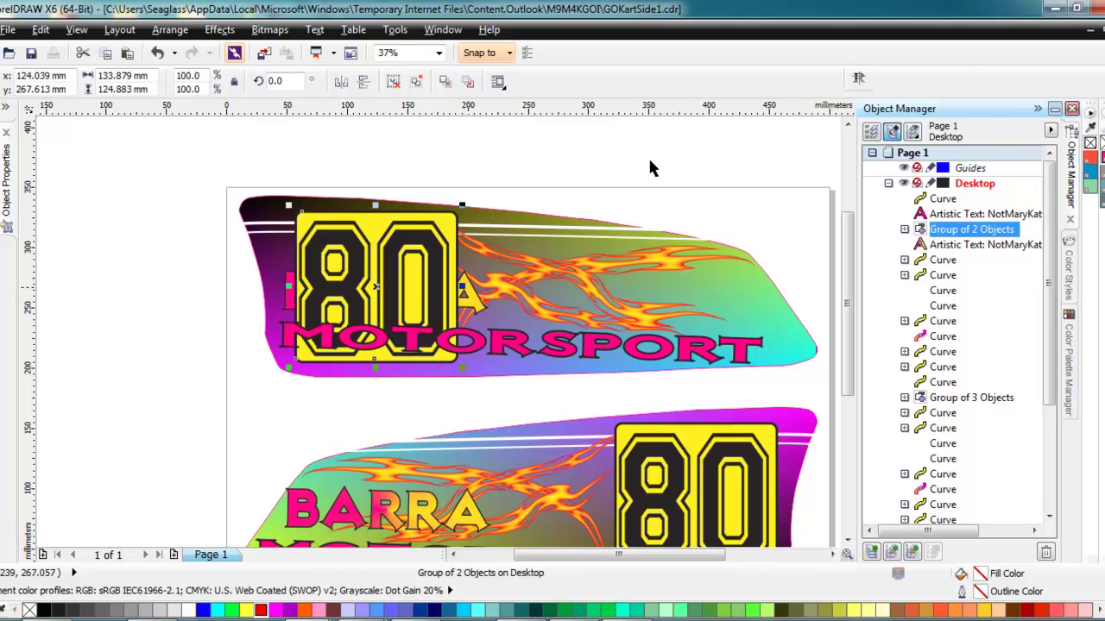
Order the upper panel's number 80 plate behind the BARRA text and clear the selection.
key("alt+a")
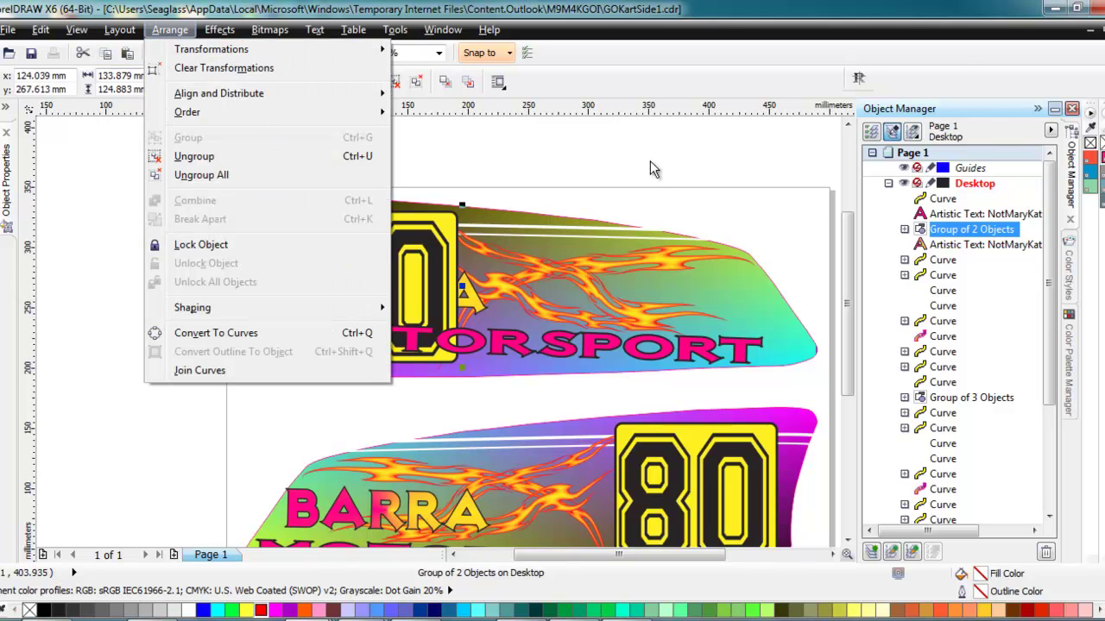
key("o")
key("Right")
key("Down")
key("Down")
key("Down")
key("Down")
key("Down")
key("Down")
key("Down")
key("Down")
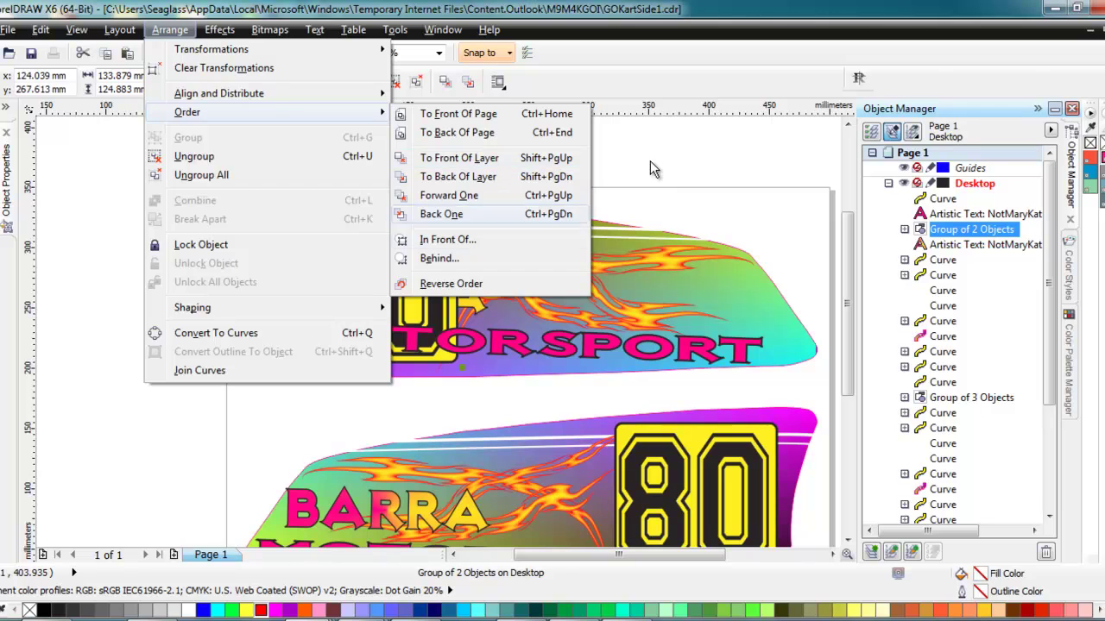
key("Return")
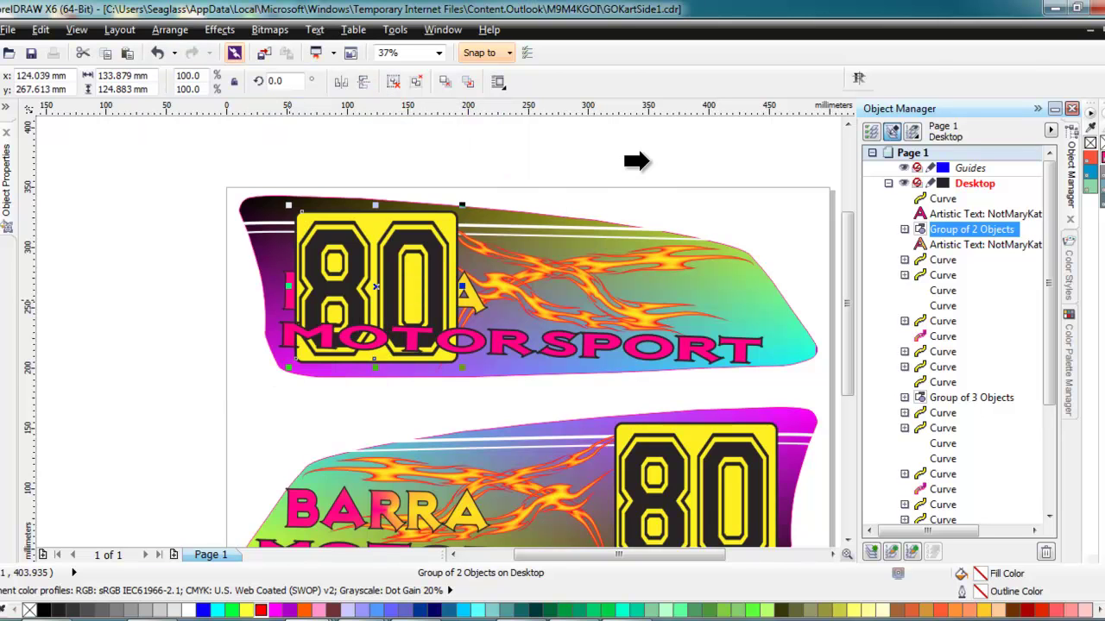
left_click(649, 160)
left_click(651, 167)
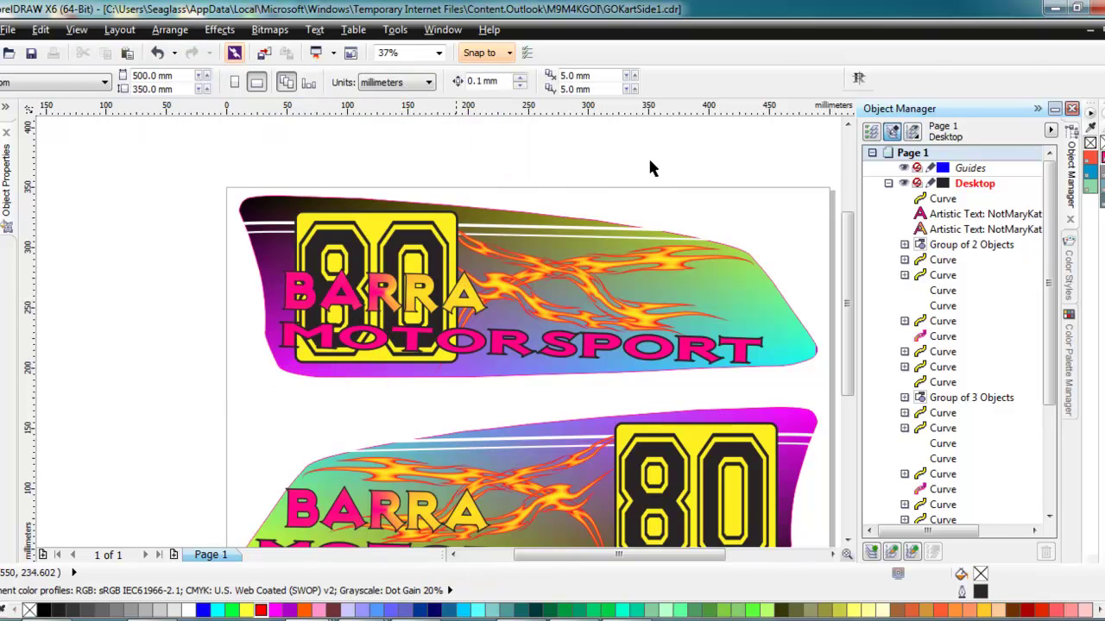